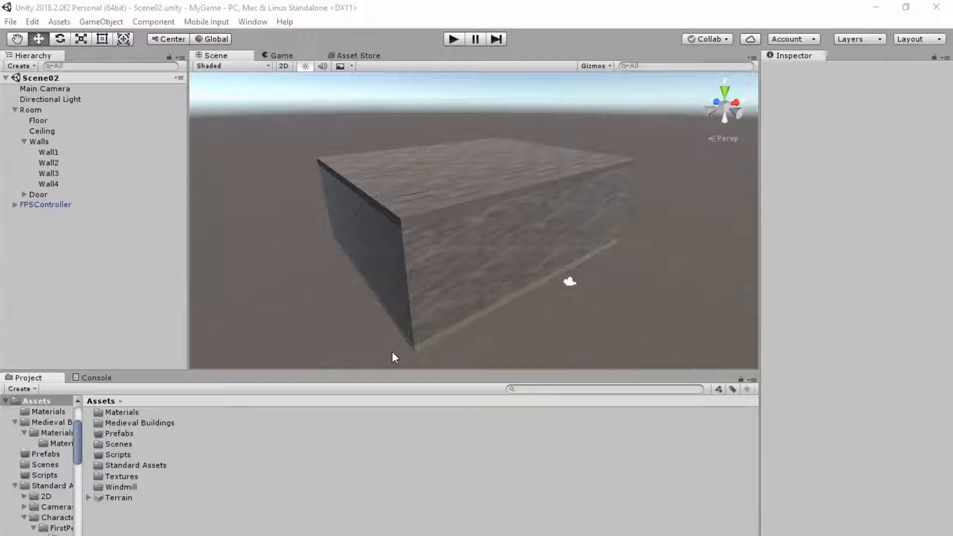
- Deactivate the Main Camera object in the scene and reactivate it
left_click(58, 88)
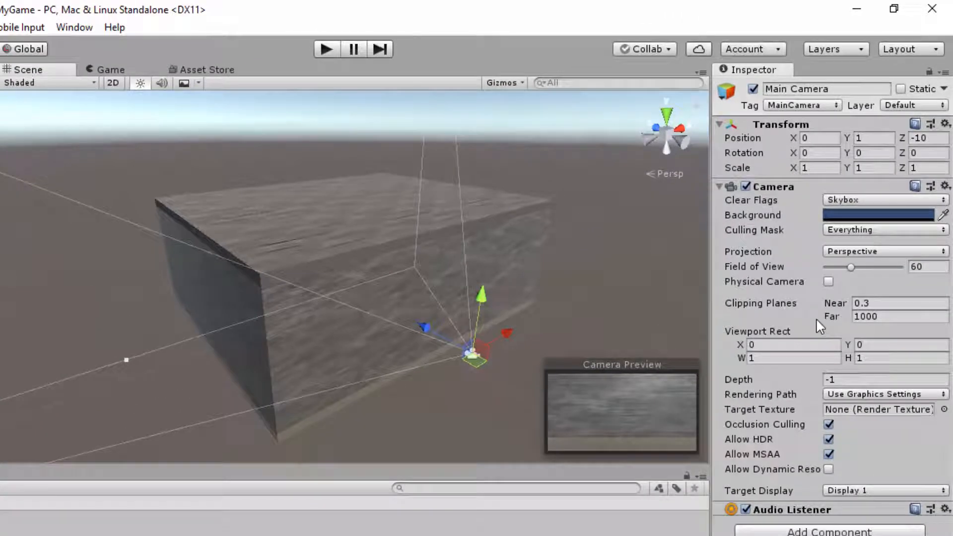
left_click(754, 89)
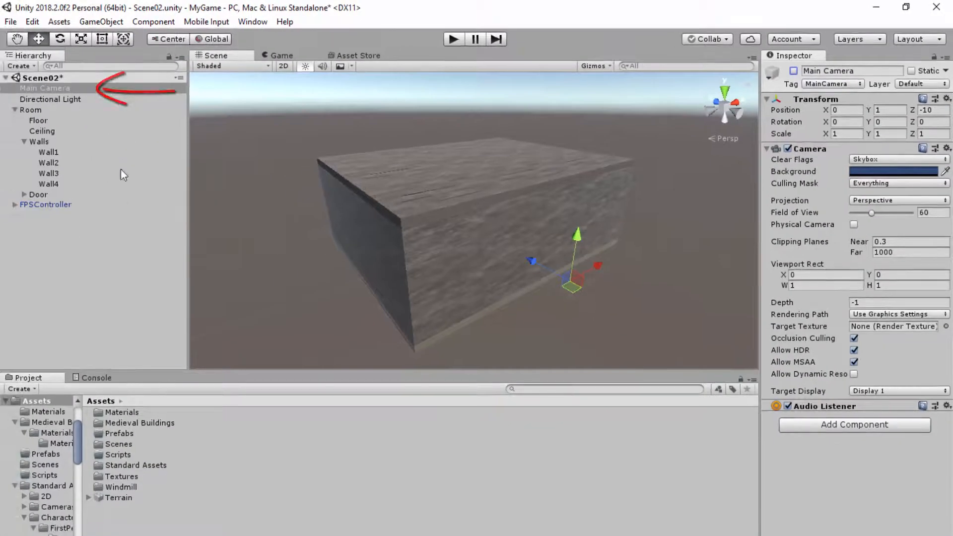
left_click(121, 245)
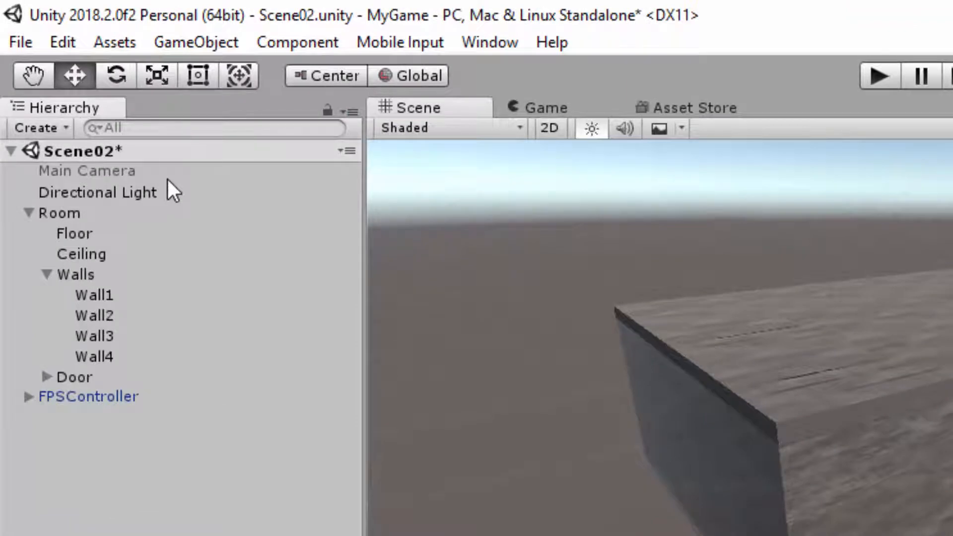
left_click(143, 174)
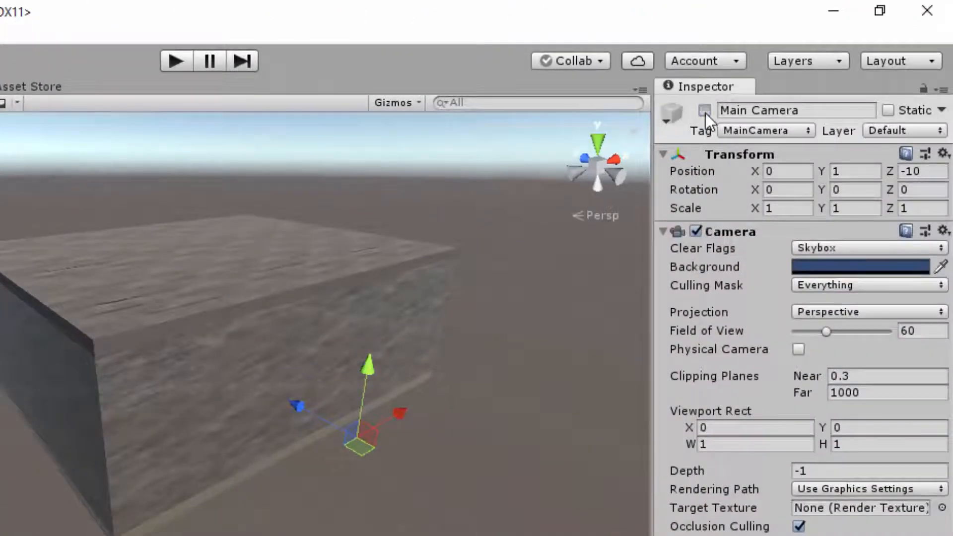
left_click(704, 110)
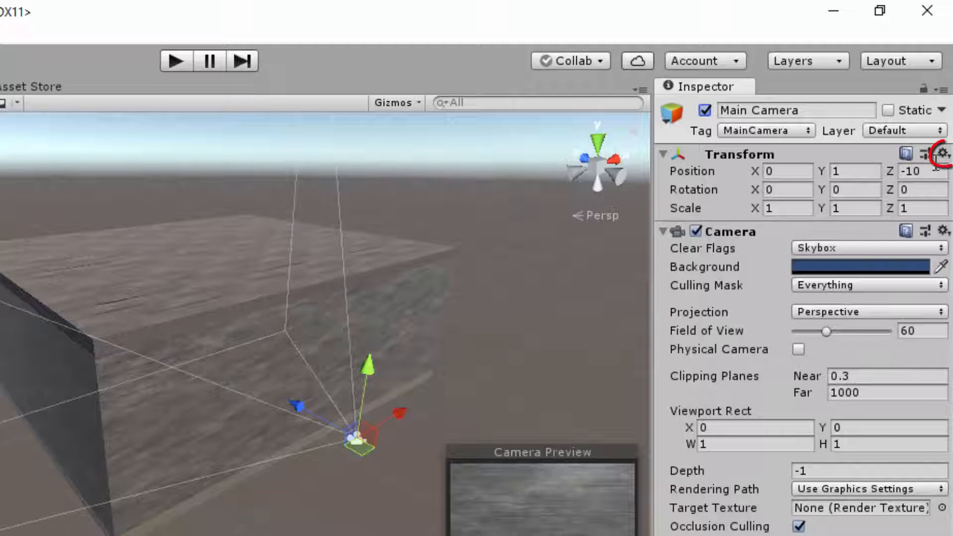
- Examine the component options of the Main Camera's Transform and Camera, and the object types available for creation, including 3D objects and video
left_click(943, 154)
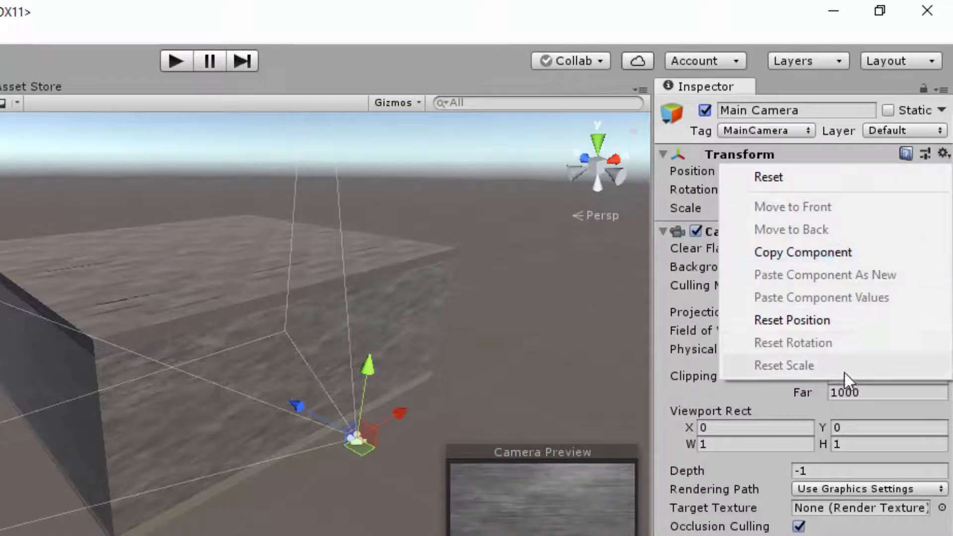
left_click(857, 252)
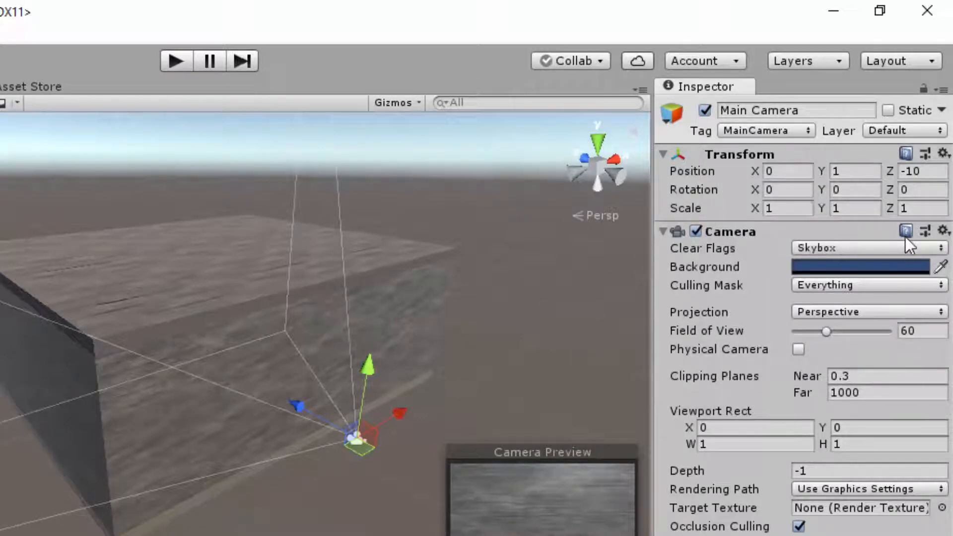
left_click(943, 232)
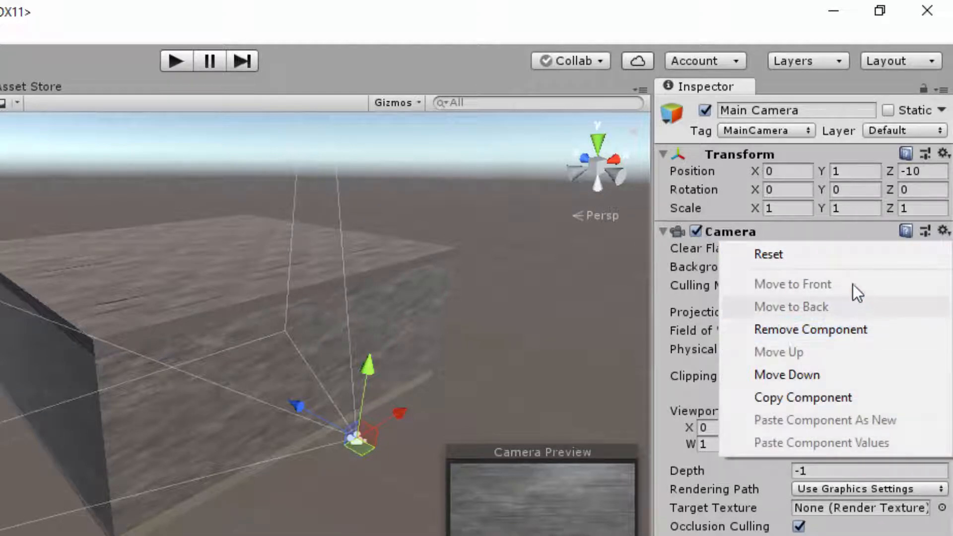
left_click(850, 231)
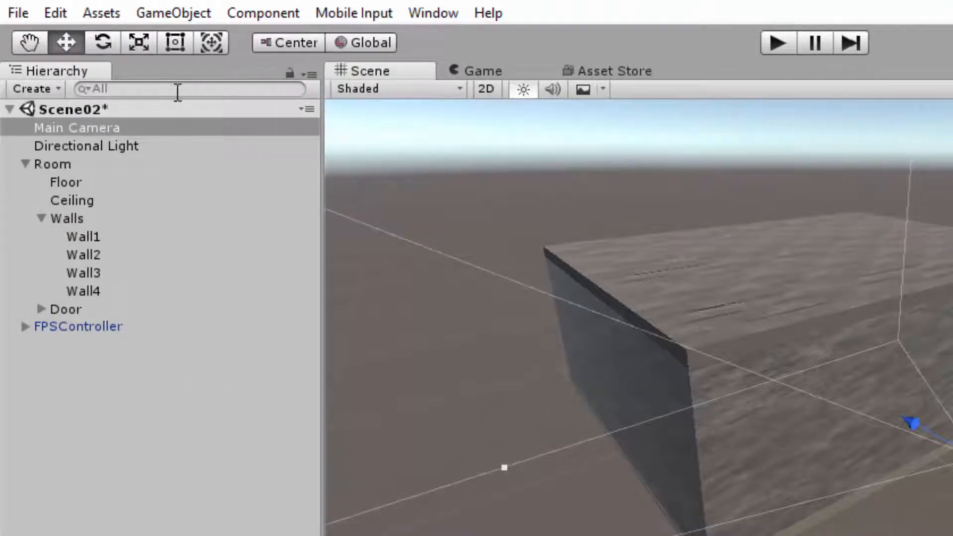
left_click(174, 13)
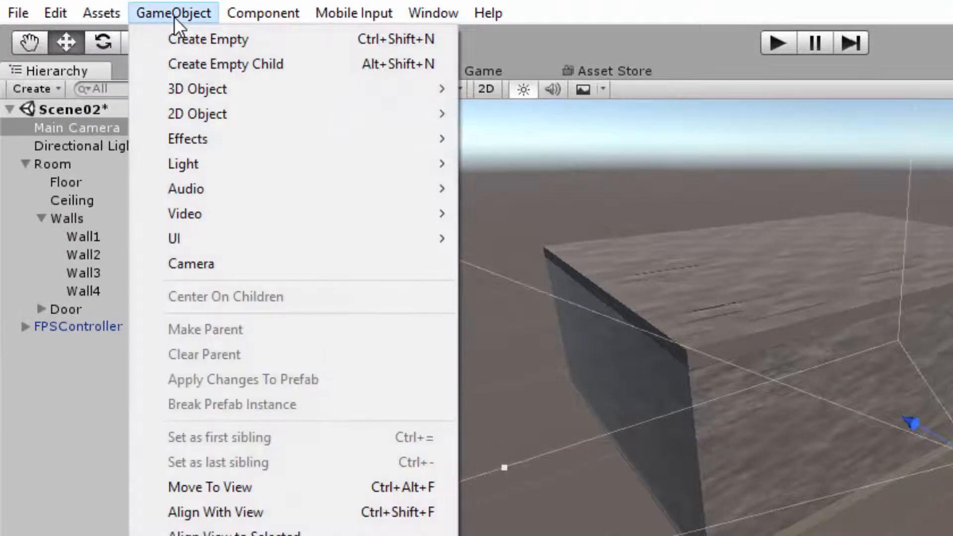
mouse_move(201, 87)
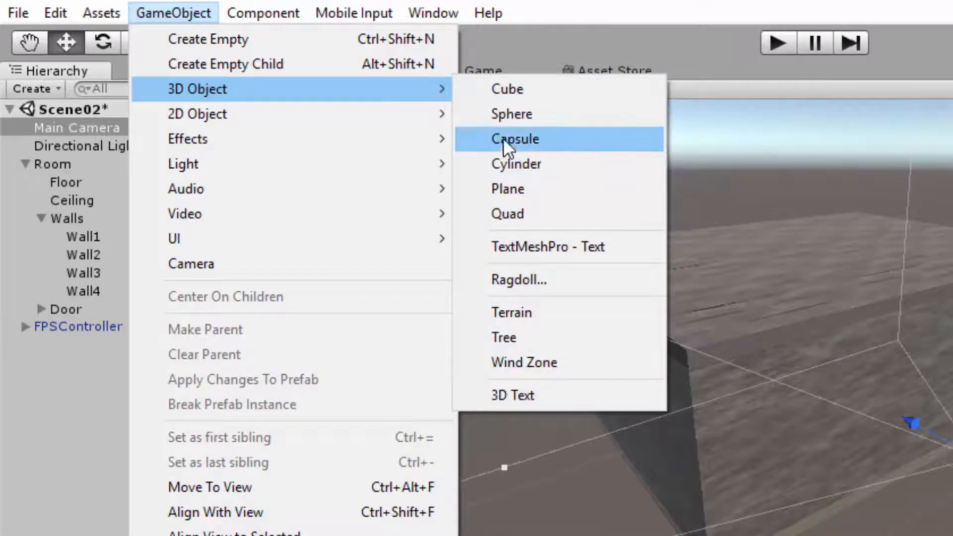
mouse_move(252, 165)
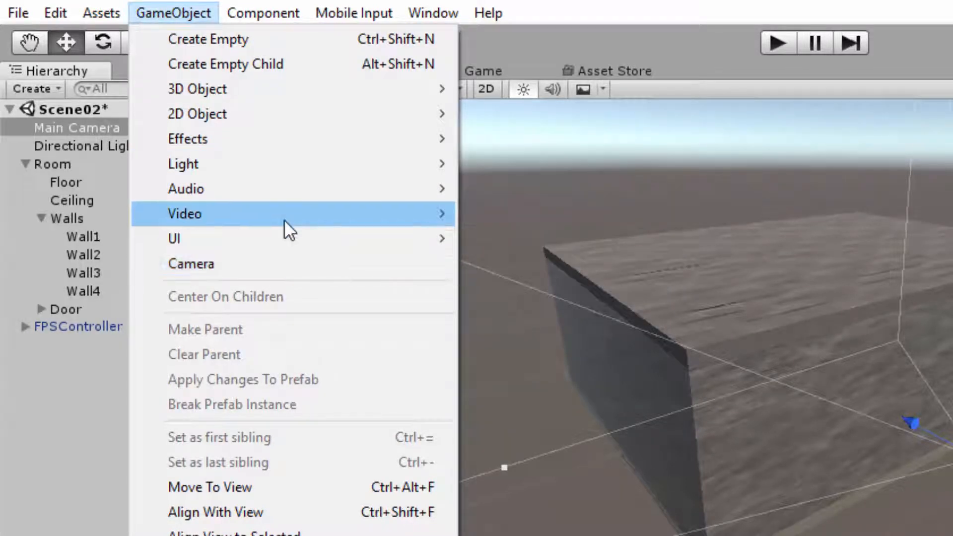
mouse_move(284, 220)
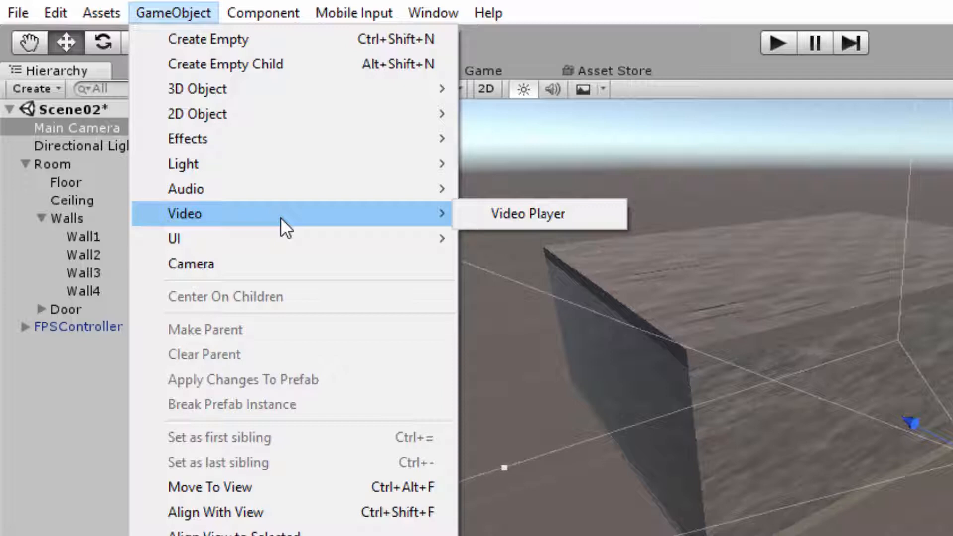
left_click(87, 385)
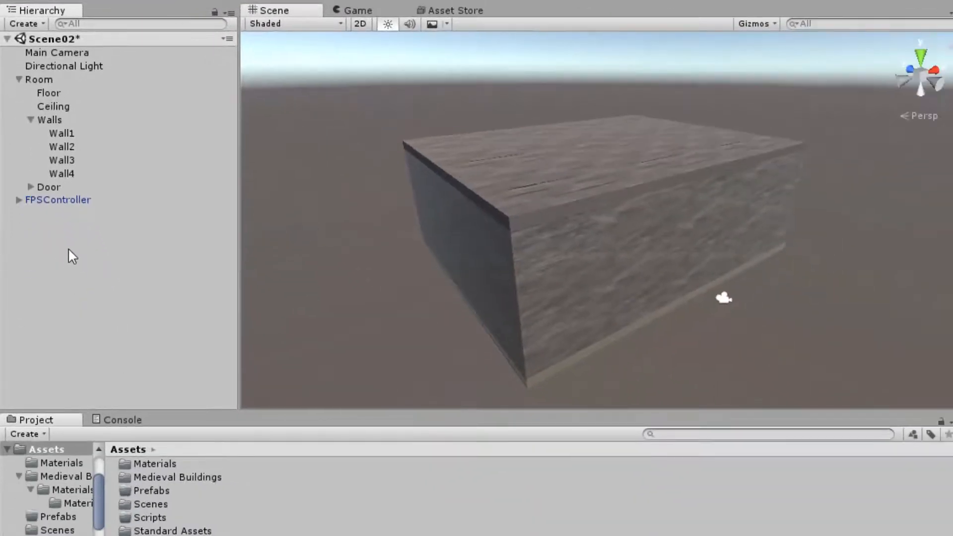
- Create a new 3D cube at the root level of Scene02
right_click(69, 255)
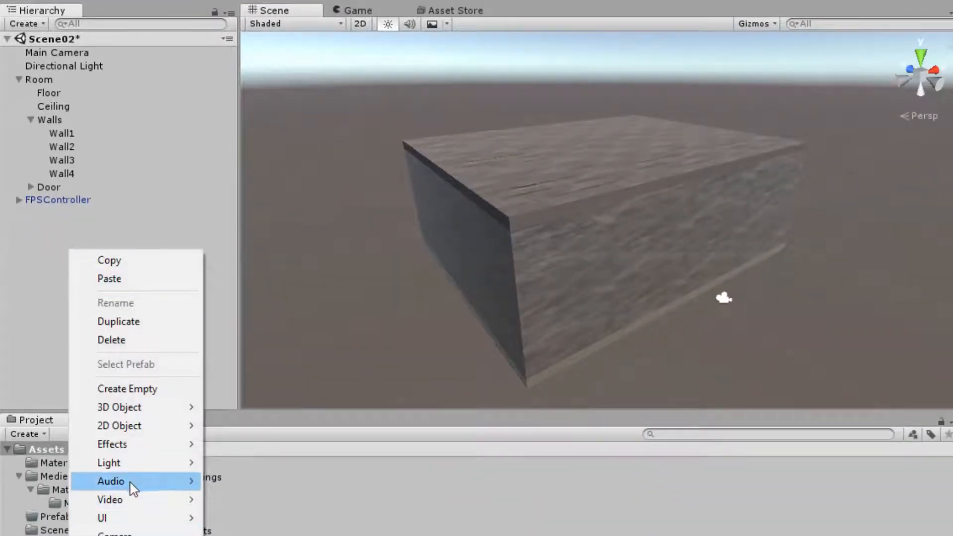
mouse_move(130, 484)
mouse_move(151, 410)
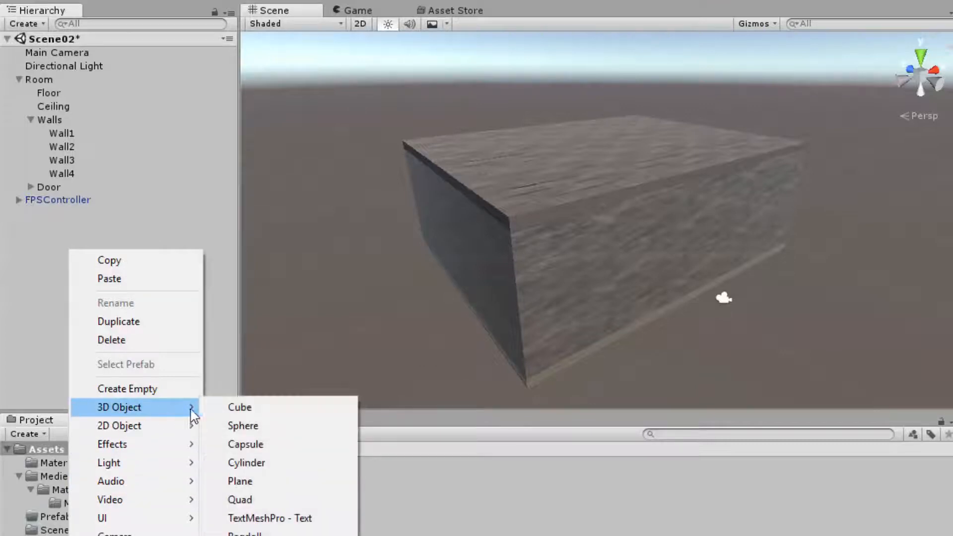
left_click(246, 414)
left_click(56, 256)
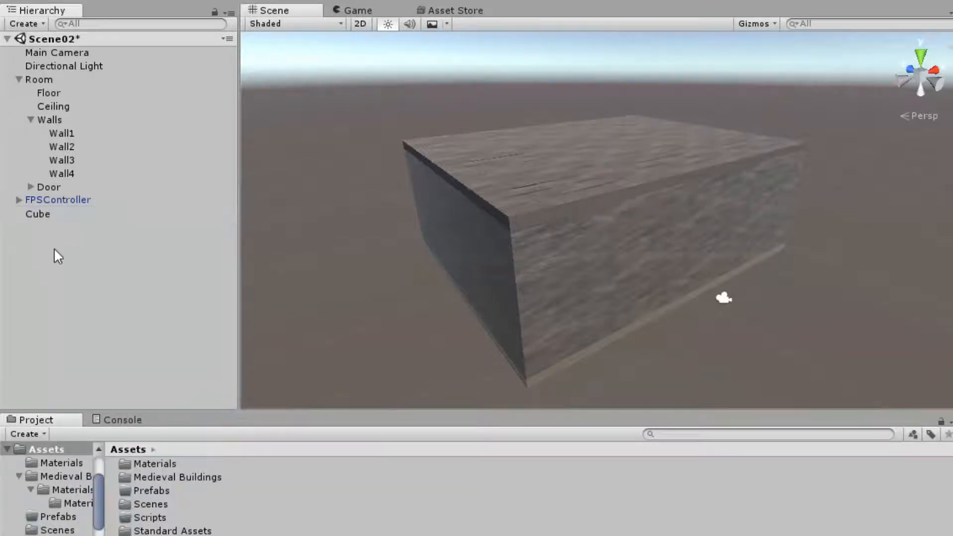
- Reset the cube's Transform and raise the cube along the Y axis to about 3.24
left_click(49, 217)
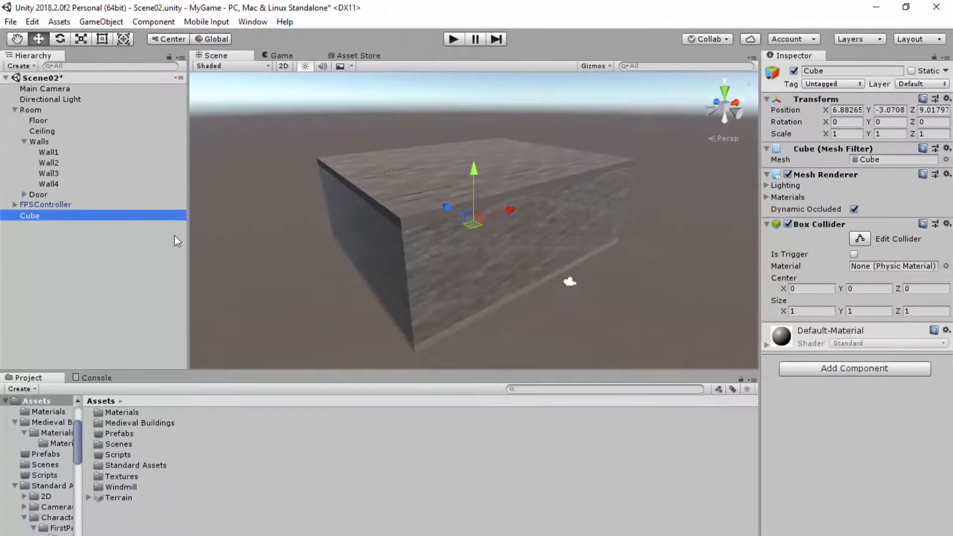
key("f")
scroll(410, 247, "down", 5)
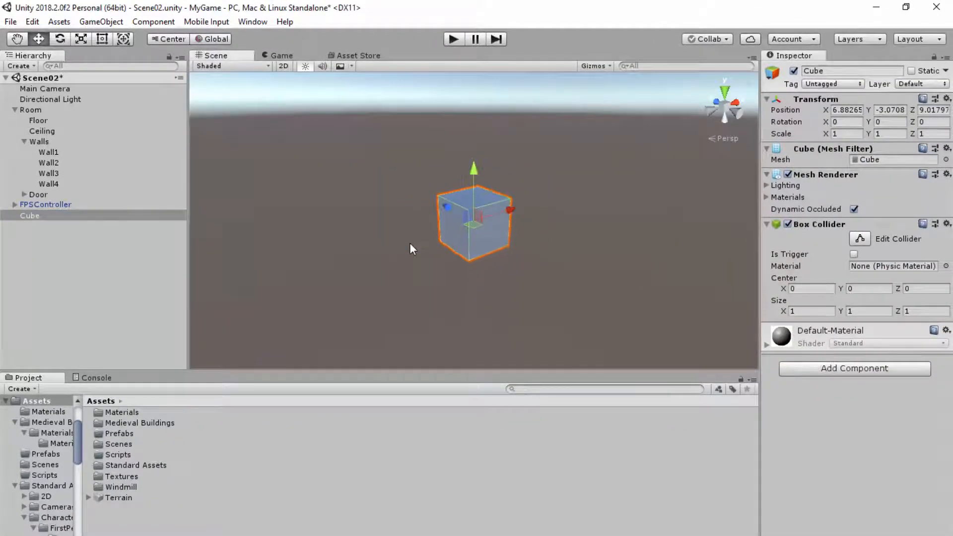
scroll(409, 243, "down", 5)
scroll(409, 243, "up", 6)
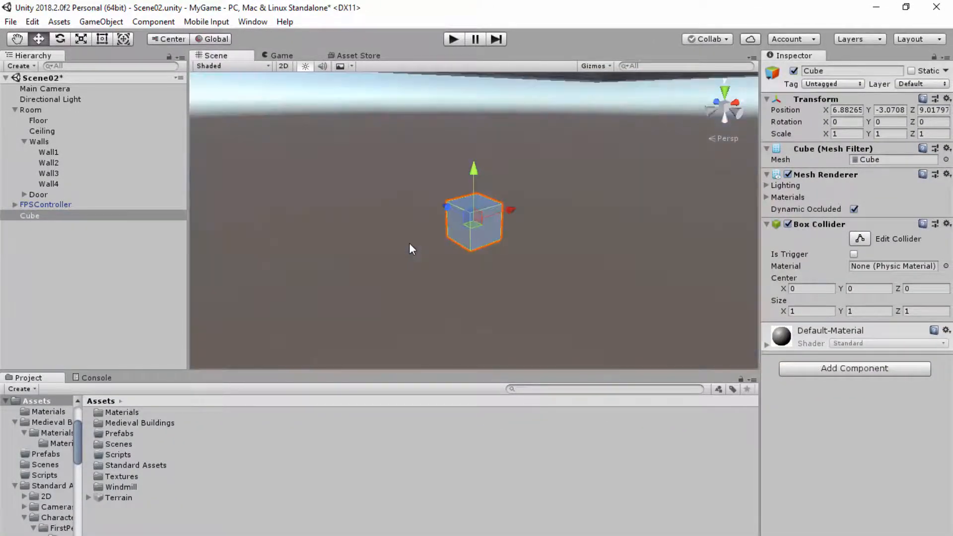
scroll(409, 243, "down", 2)
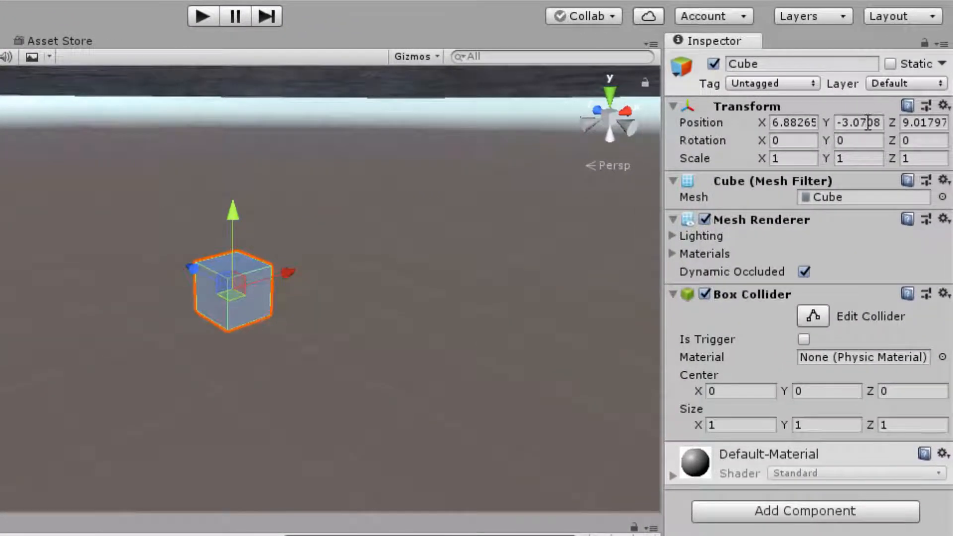
left_click(945, 106)
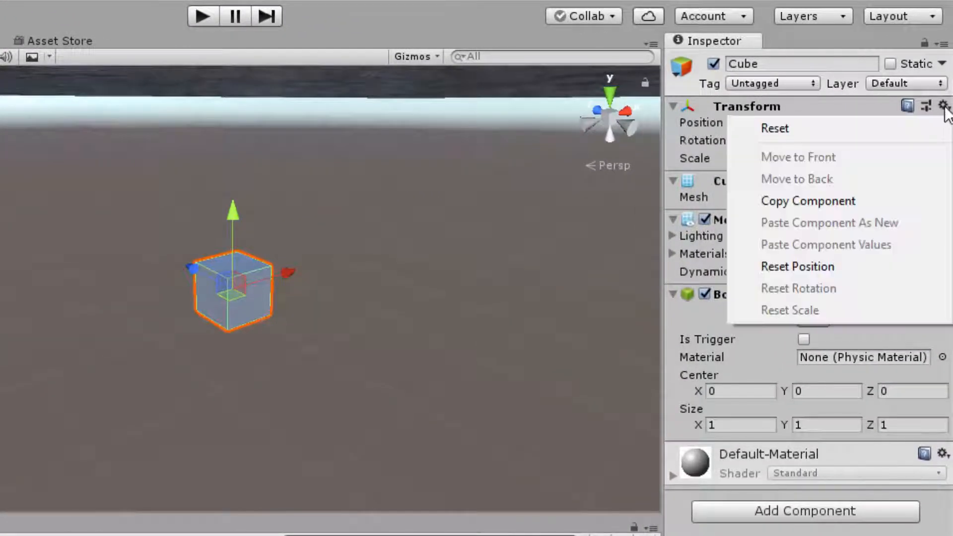
left_click(793, 128)
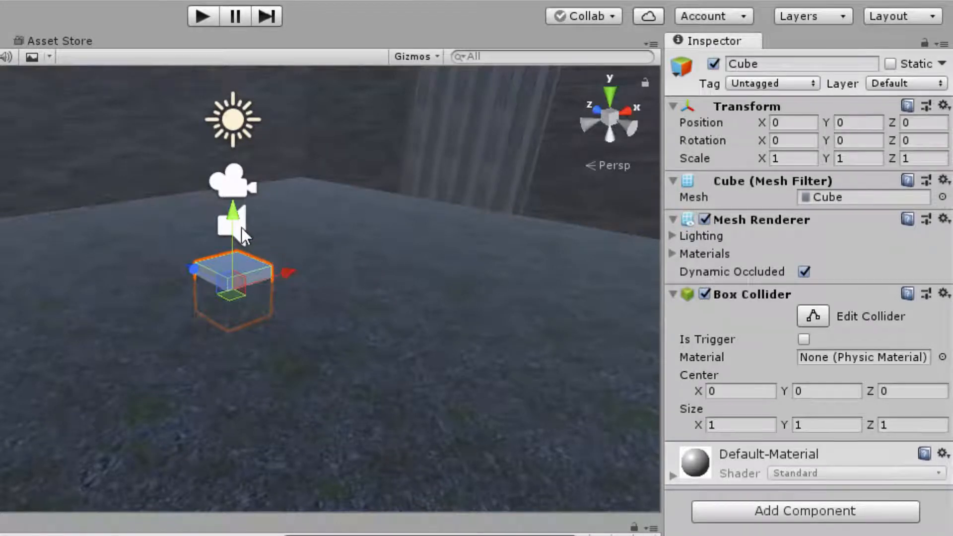
left_click_drag(231, 216, 227, 66)
left_click_drag(374, 320, 405, 289, "alt")
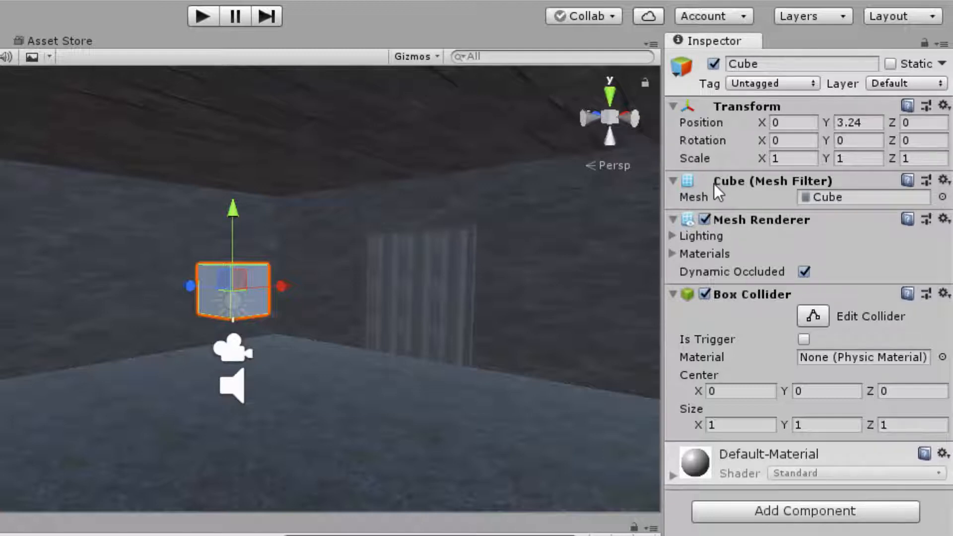
- Disable the cube's Mesh Renderer, view the bare collider outline inside the room, and re-enable the renderer
left_click(945, 182)
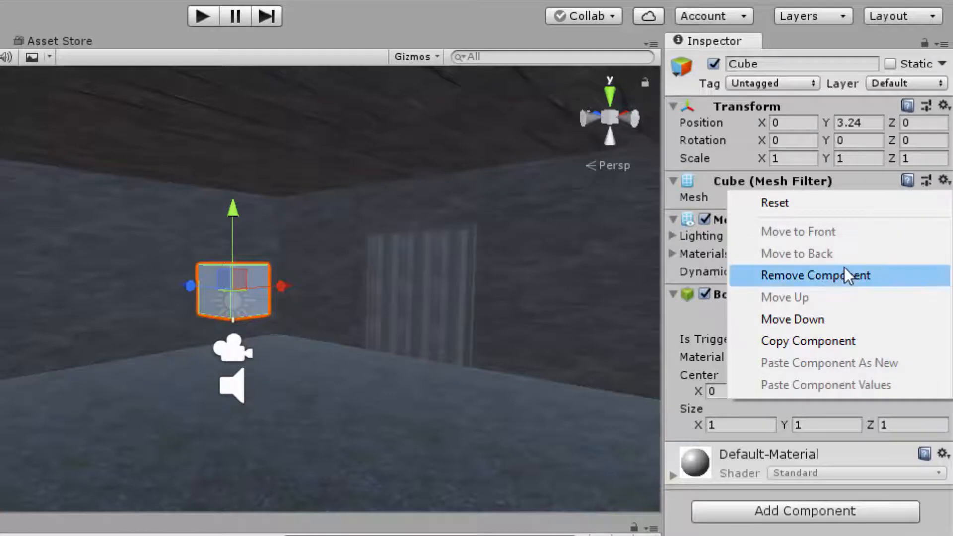
left_click(859, 178)
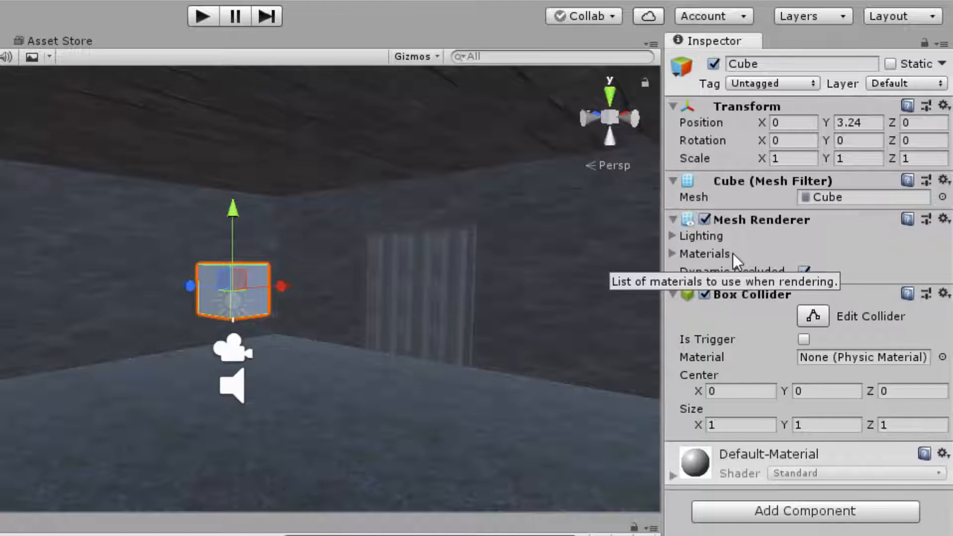
left_click(704, 219)
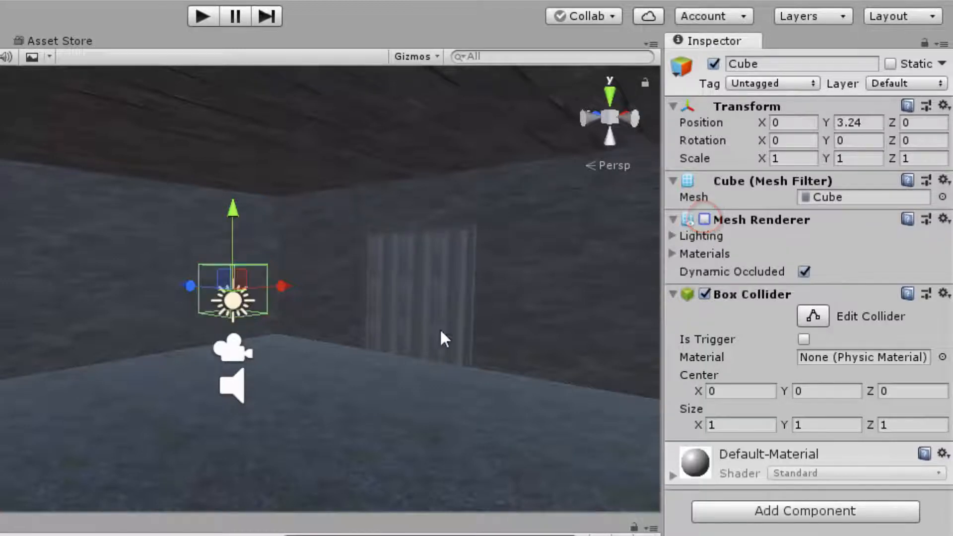
left_click_drag(277, 347, 505, 405, "alt")
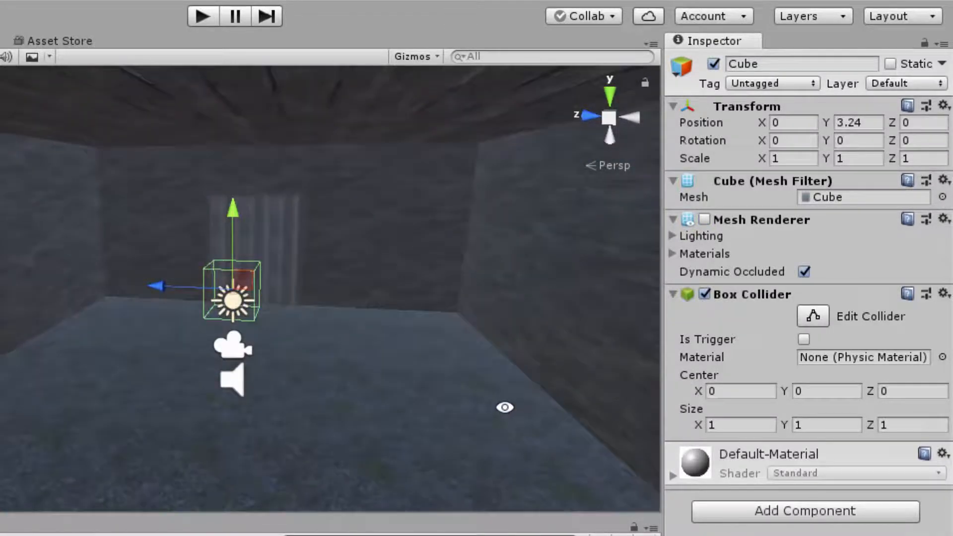
left_click(704, 219)
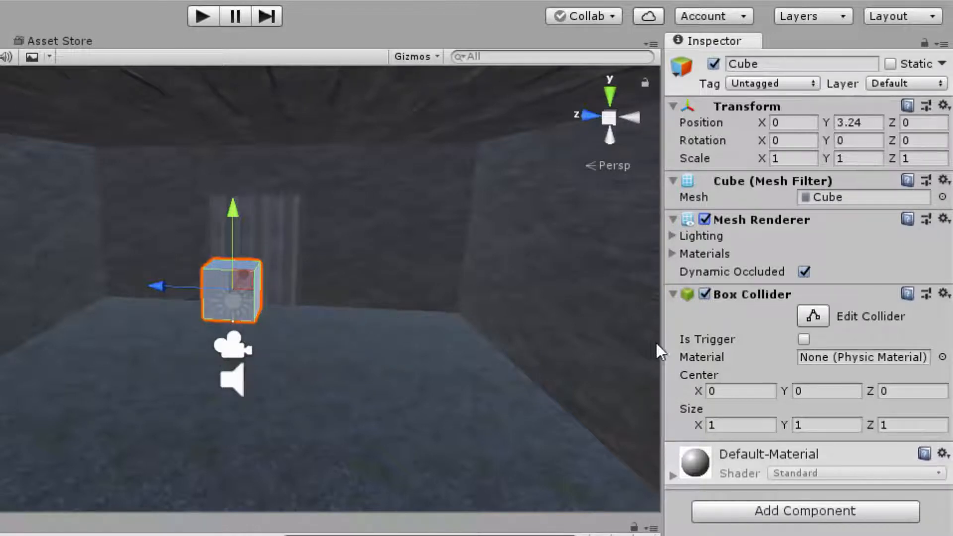
- Disable the cube's Box Collider and Mesh Renderer, and turn both components back on
left_click(705, 294)
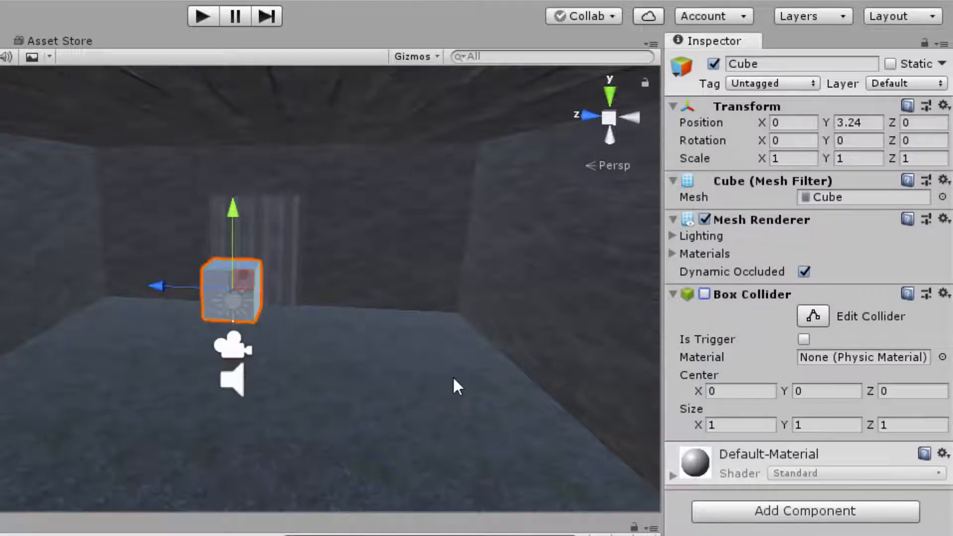
left_click(706, 220)
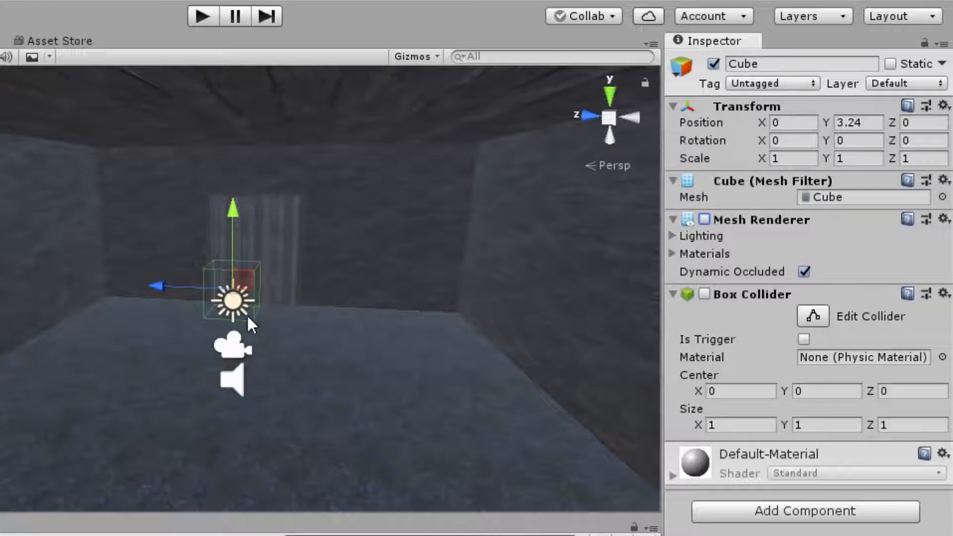
left_click(704, 294)
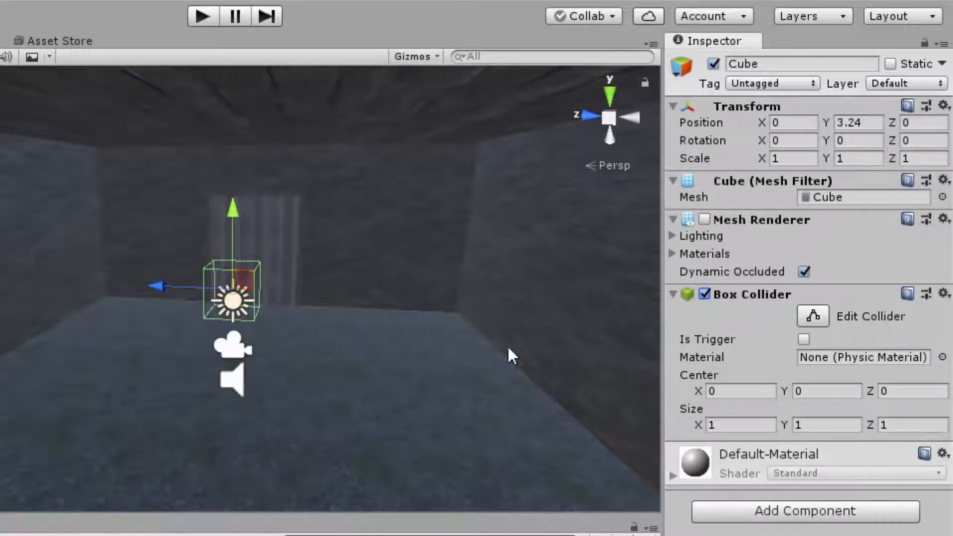
left_click(704, 220)
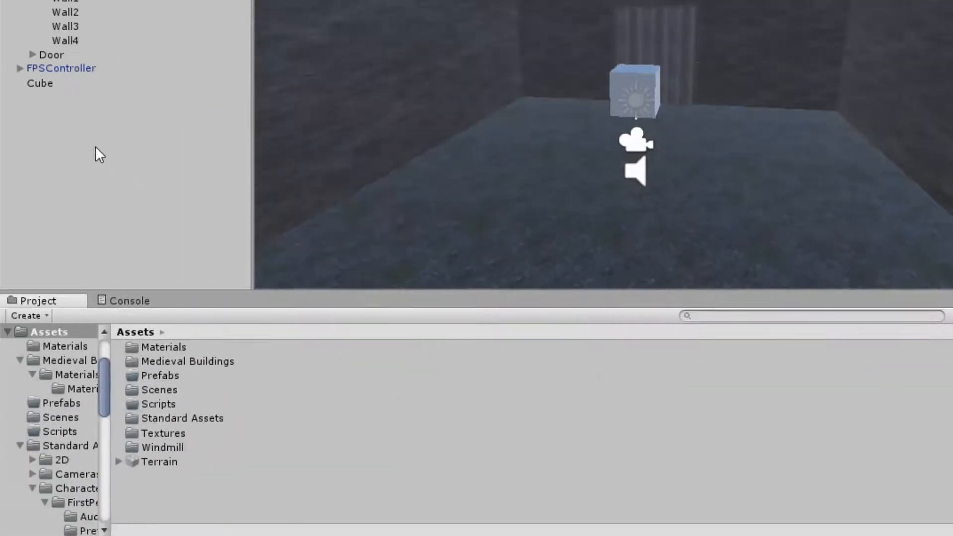
- Create a Spotlight at the root level of the scene and move it along the Z axis to about 2.79
right_click(96, 147)
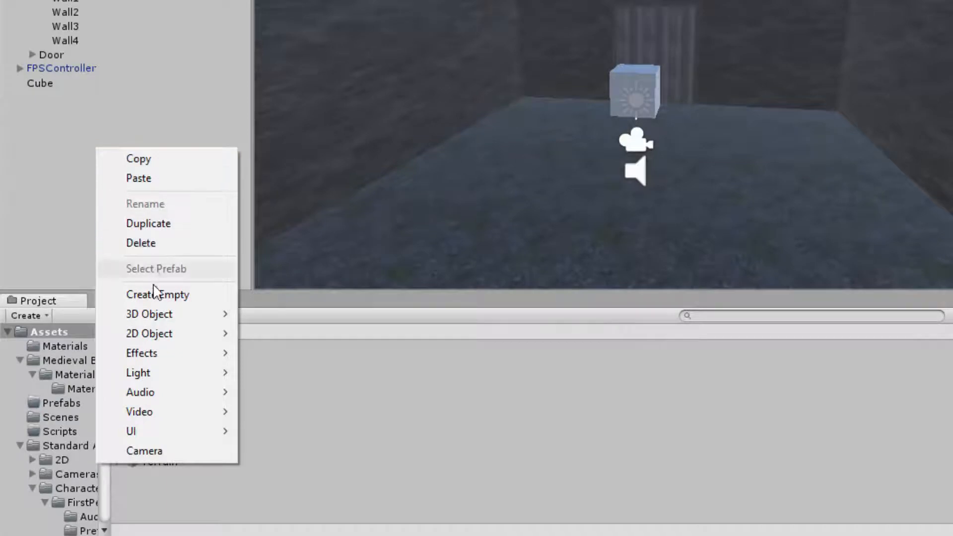
mouse_move(173, 372)
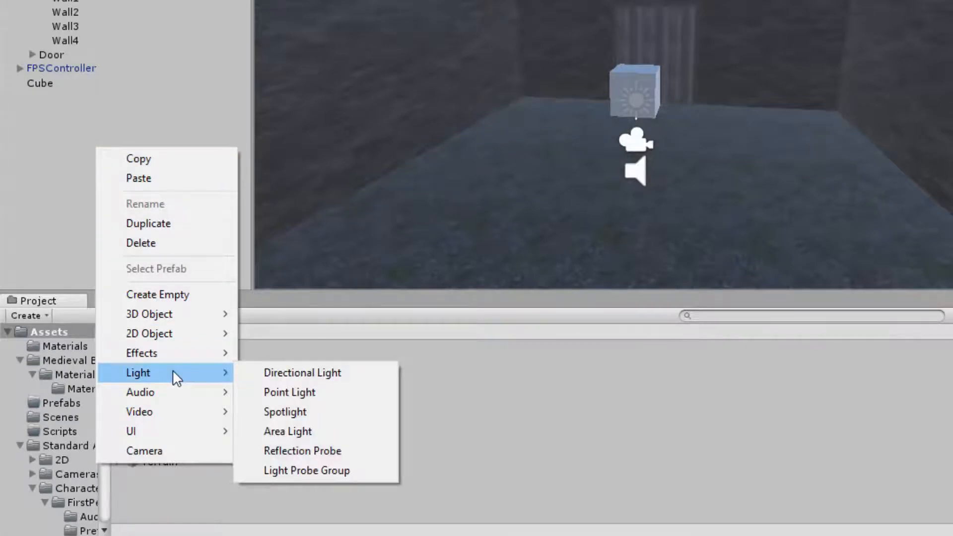
left_click(303, 410)
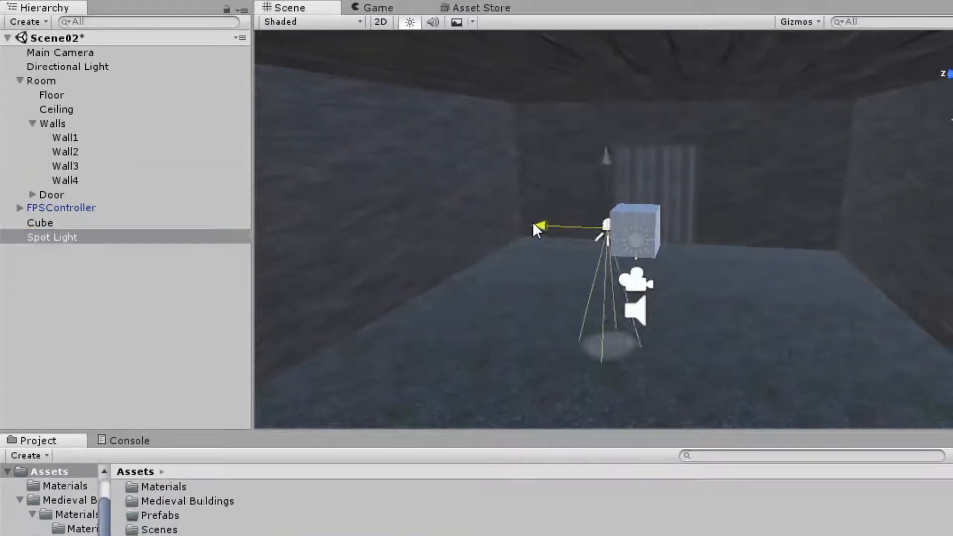
left_click_drag(533, 224, 455, 219)
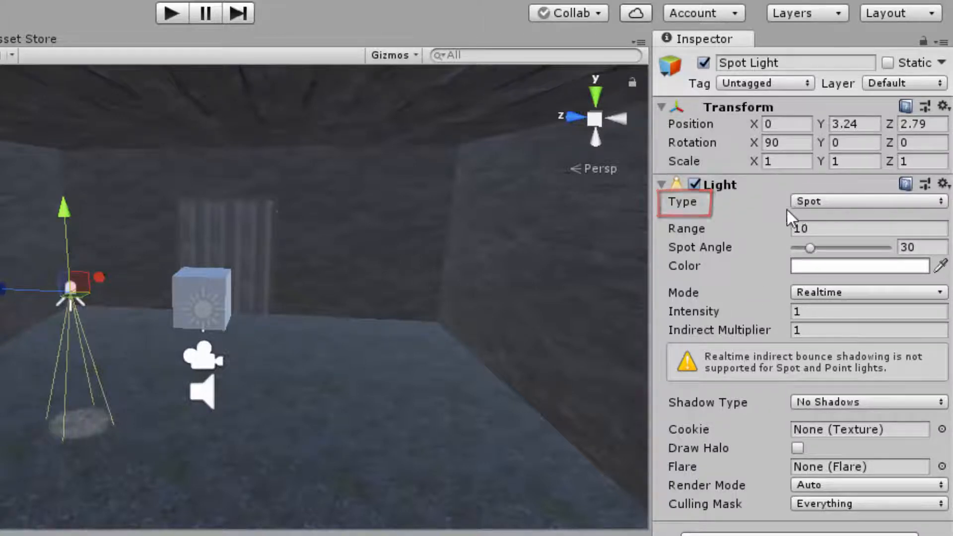
- Change the Spot Light's type to Directional, and remove its Light component
left_click(856, 201)
left_click(861, 246)
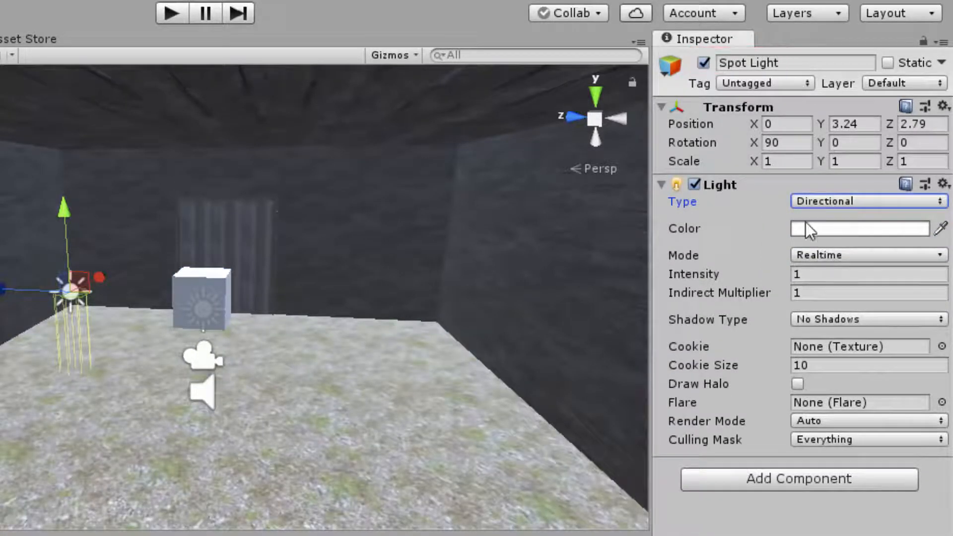
left_click(942, 185)
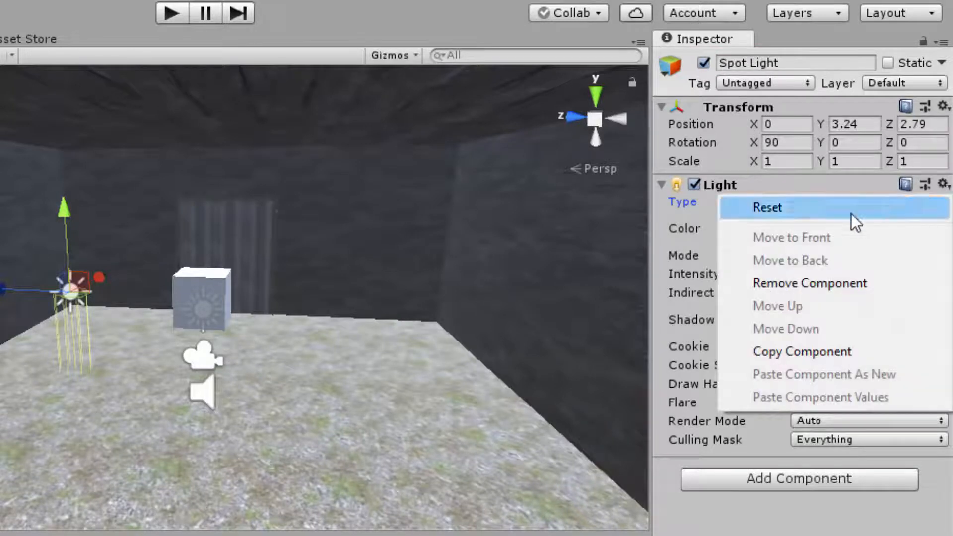
left_click(820, 282)
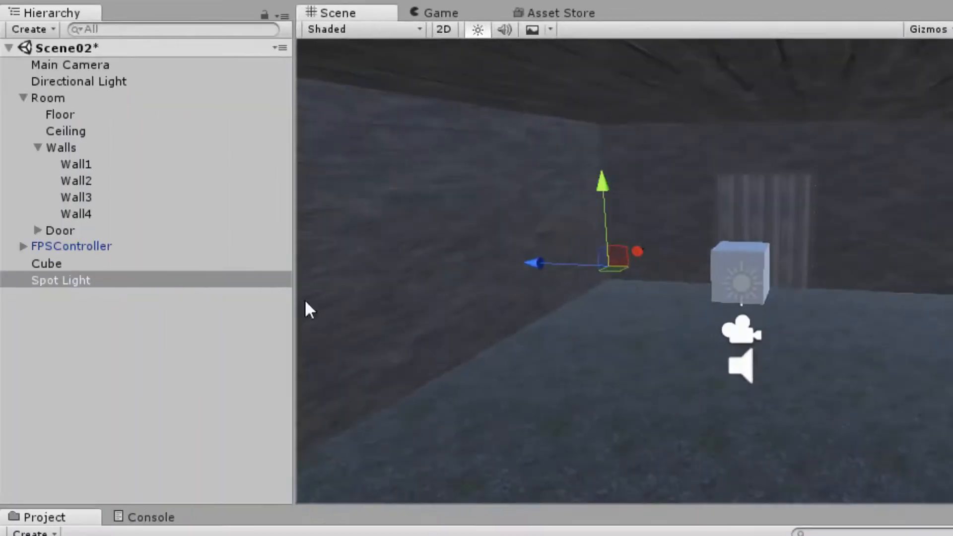
- Delete the Spot Light object from the scene
left_click(74, 326)
right_click(70, 282)
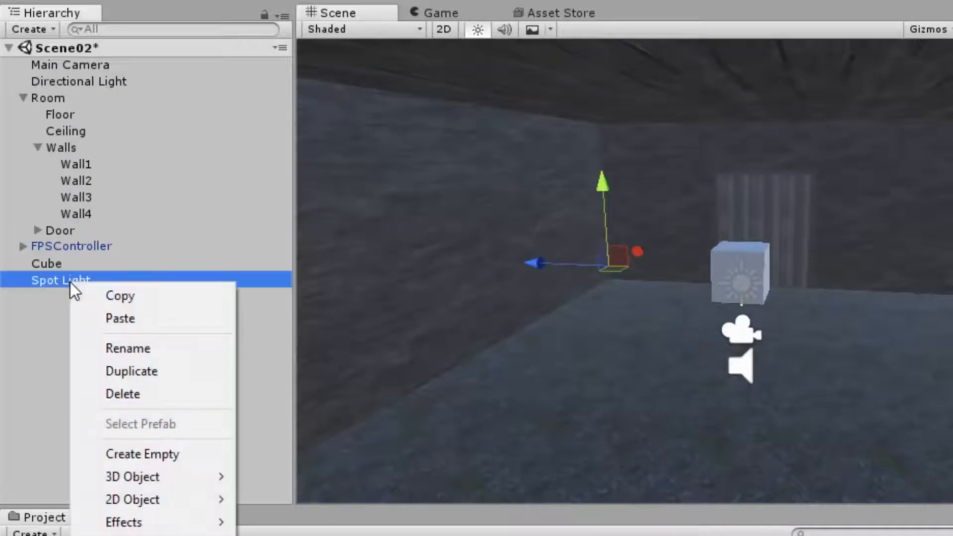
left_click(153, 394)
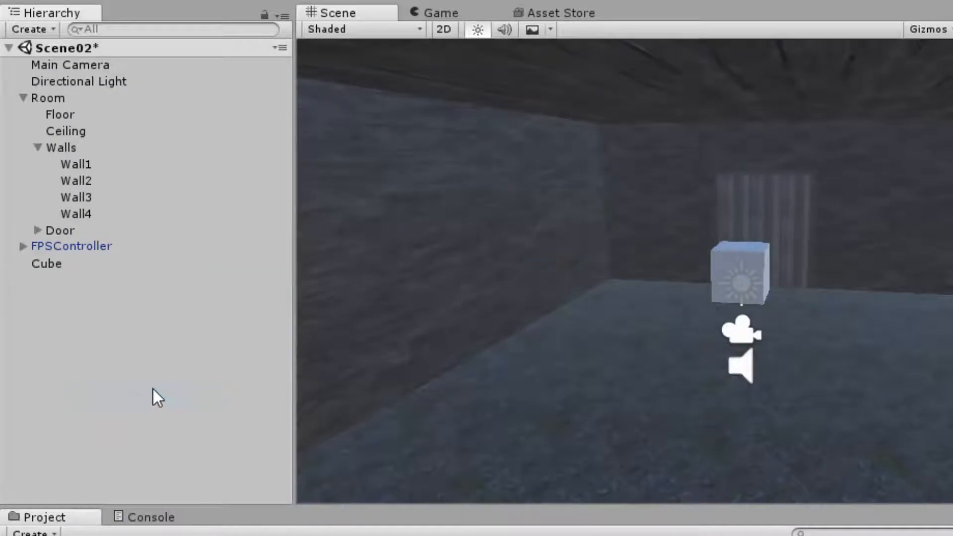
- Create an empty game object at the root level and move it to about X -2.97, Z 2.04
right_click(115, 327)
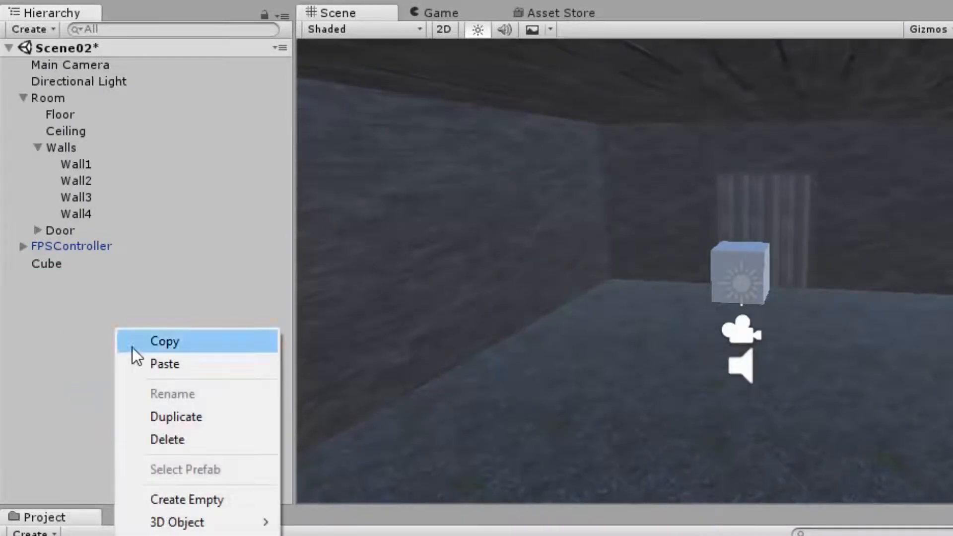
left_click(196, 494)
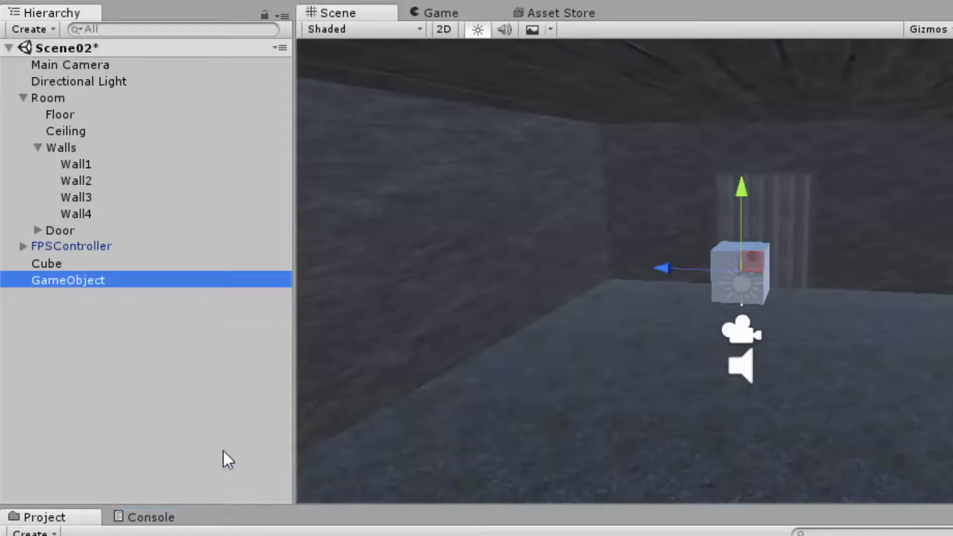
left_click_drag(665, 275, 568, 287)
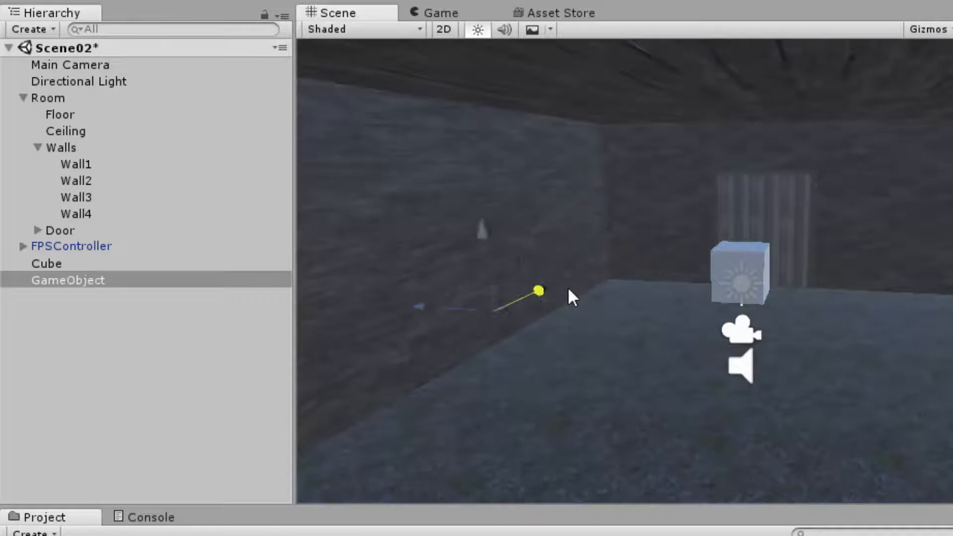
left_click_drag(417, 308, 484, 312)
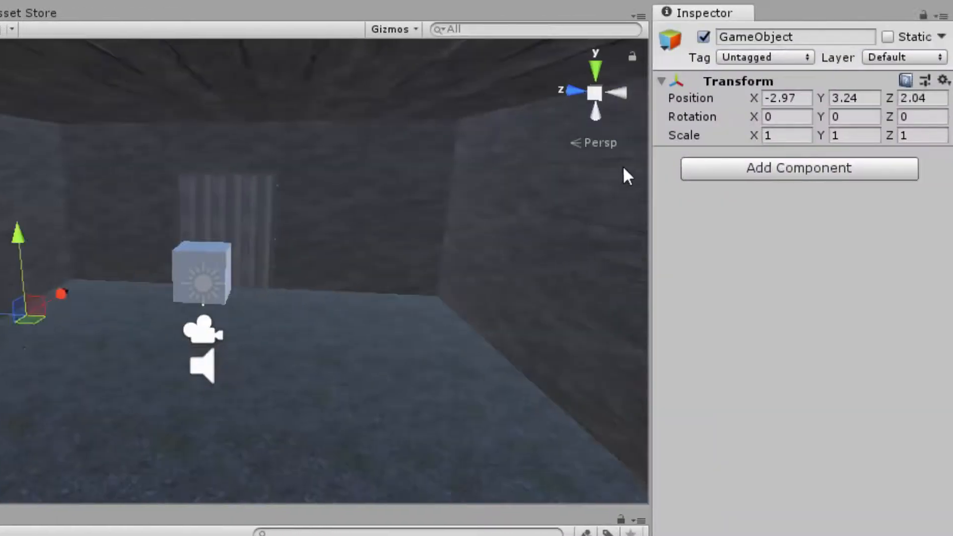
- Rotate the empty GameObject to about X -2.59, Y 2.3, Z 2.13 and scale it to about X 3.82, Y -0.97
left_click(843, 114)
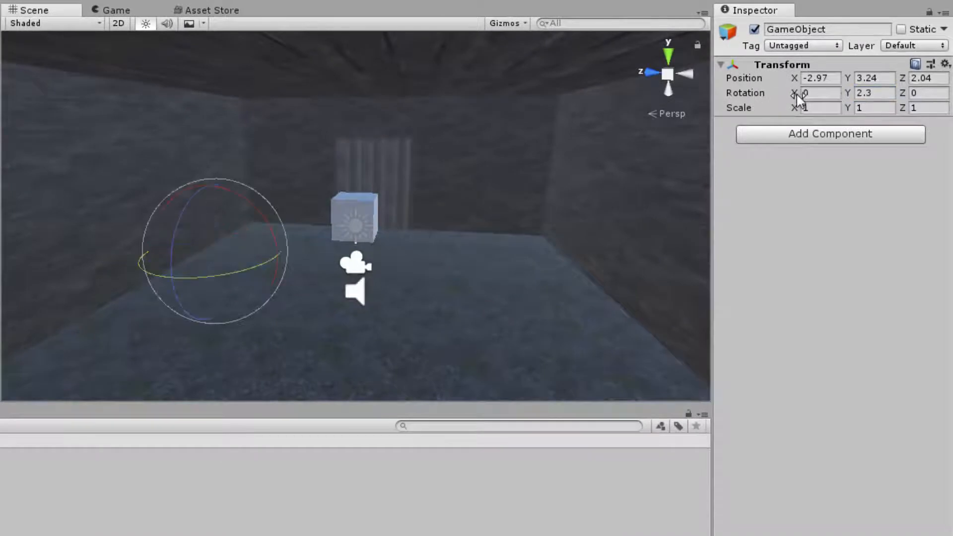
left_click_drag(797, 94, 716, 95)
left_click_drag(902, 93, 951, 94)
left_click_drag(794, 108, 792, 130)
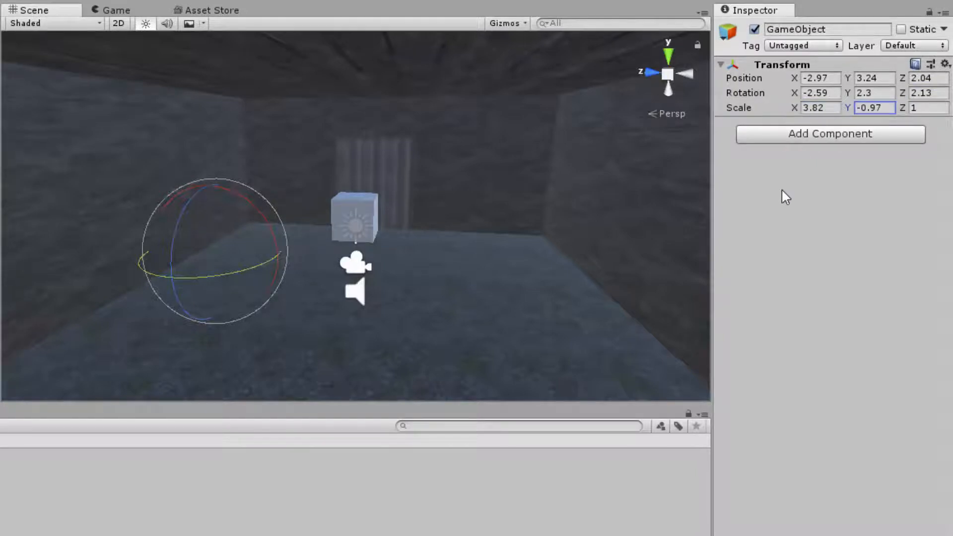
- Reset the empty GameObject's Transform and move it to about Y 1.74, Z 2.58 with the Move tool
left_click(946, 65)
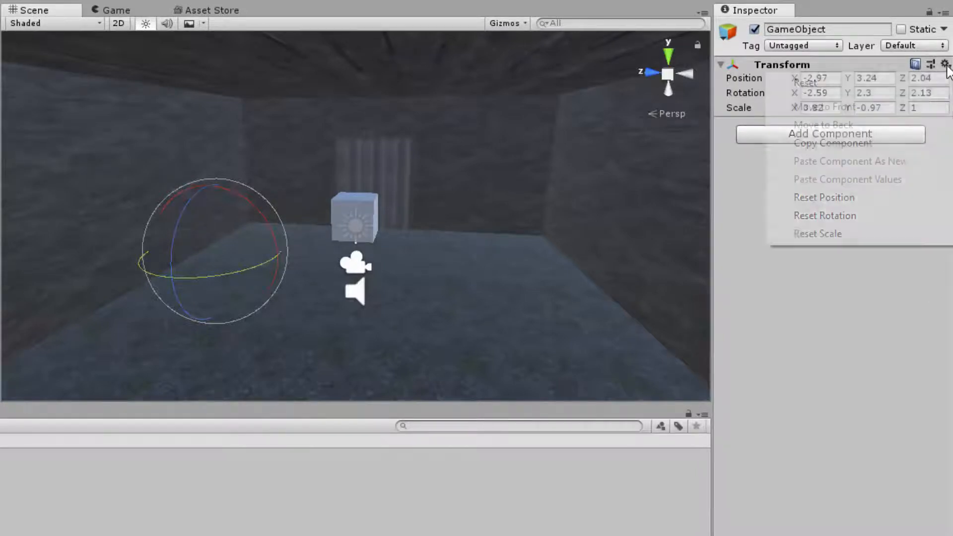
left_click(894, 83)
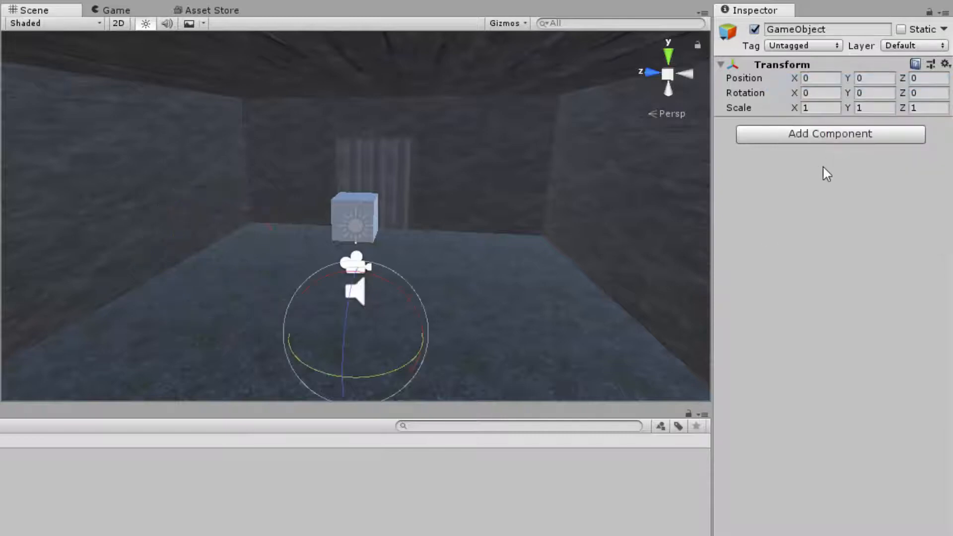
key("w")
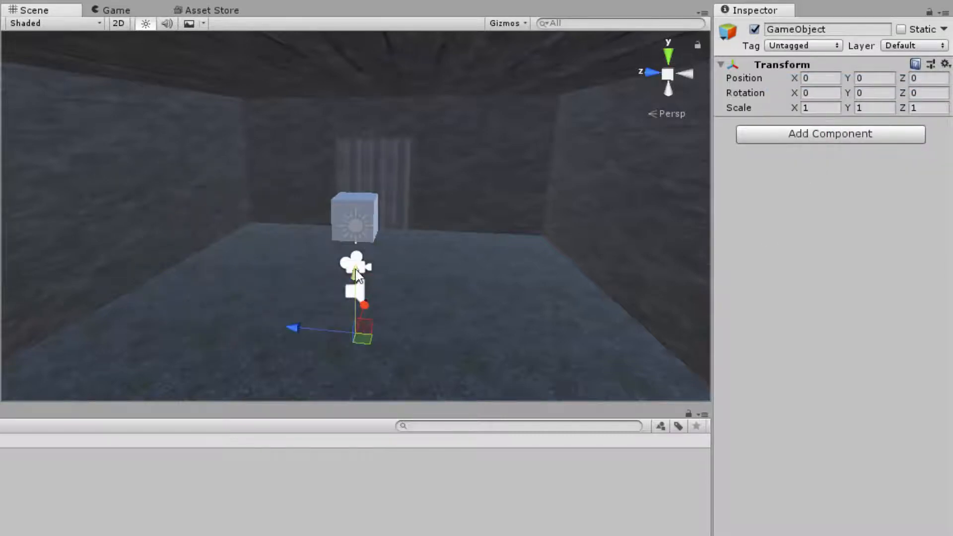
left_click_drag(357, 274, 354, 208)
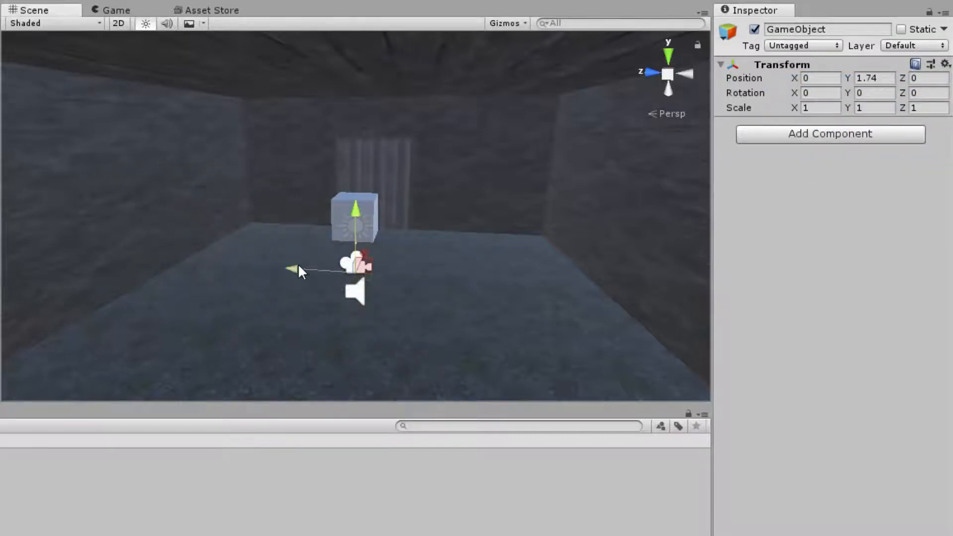
left_click_drag(299, 267, 199, 262)
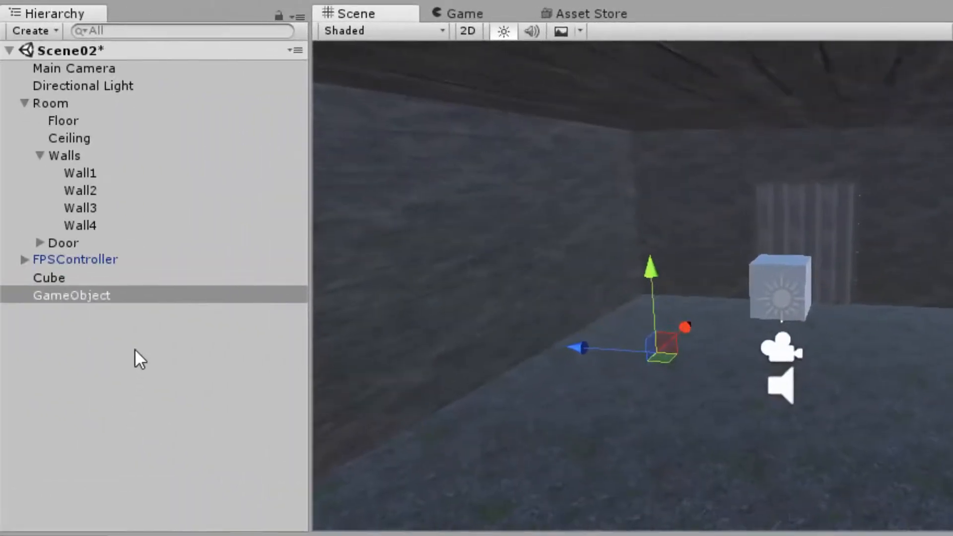
- Make the Cube a child of GameObject and compare the Transform values of parent and child
left_click(94, 328)
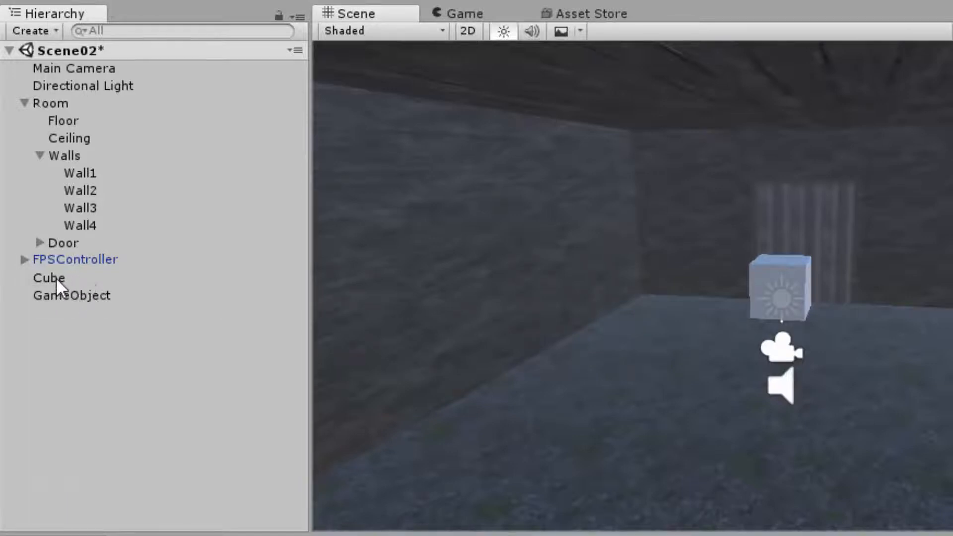
left_click_drag(56, 280, 102, 297)
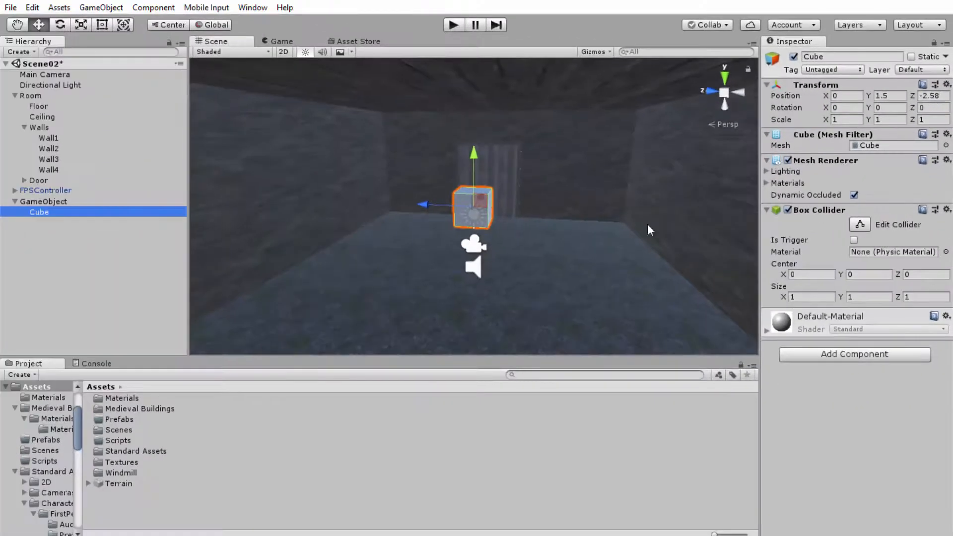
left_click(59, 202)
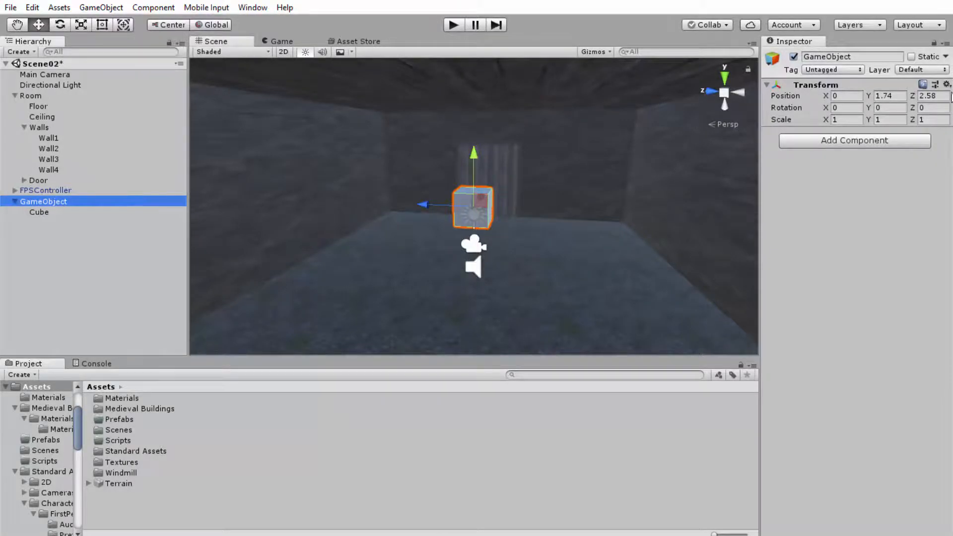
left_click(64, 228)
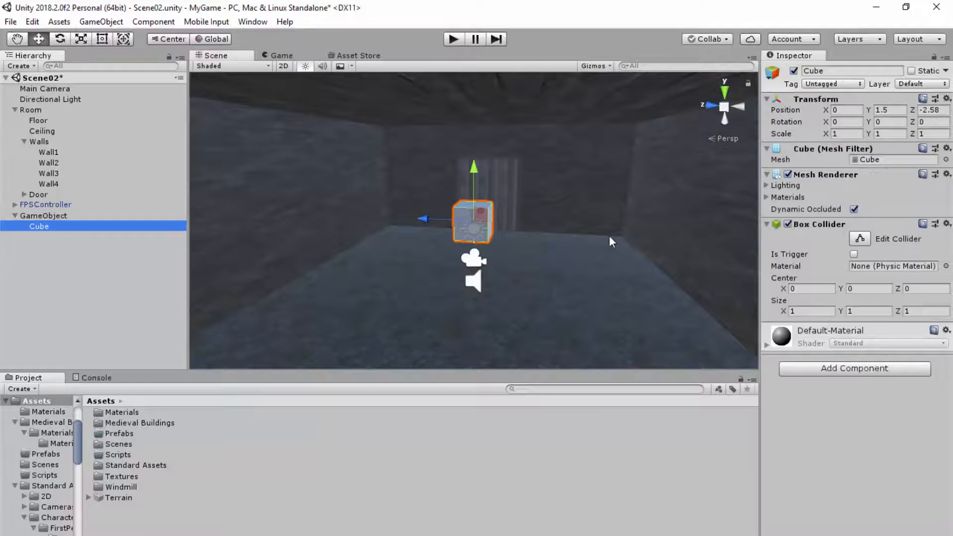
- Move the Cube out of GameObject to the root level and make it a child of GameObject again
left_click_drag(42, 229, 17, 213)
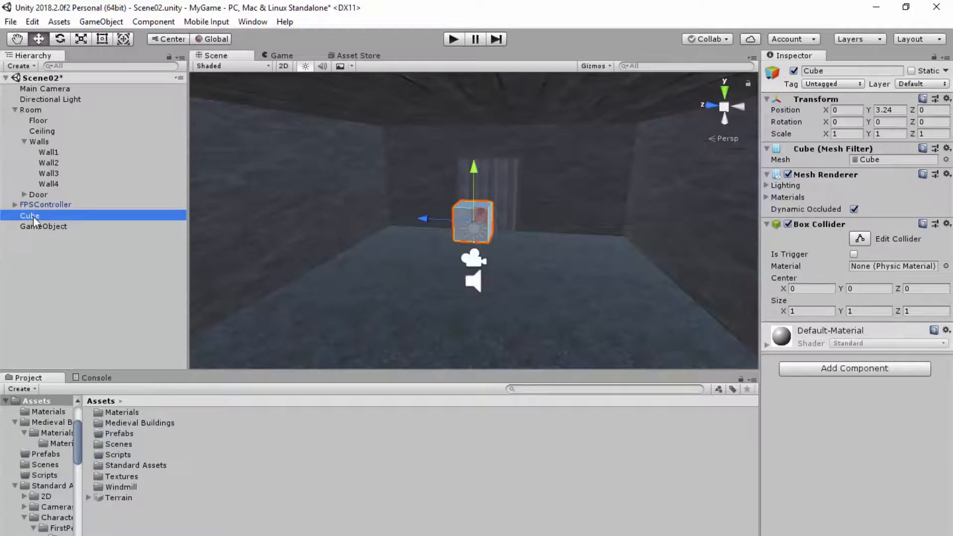
left_click_drag(35, 217, 50, 229)
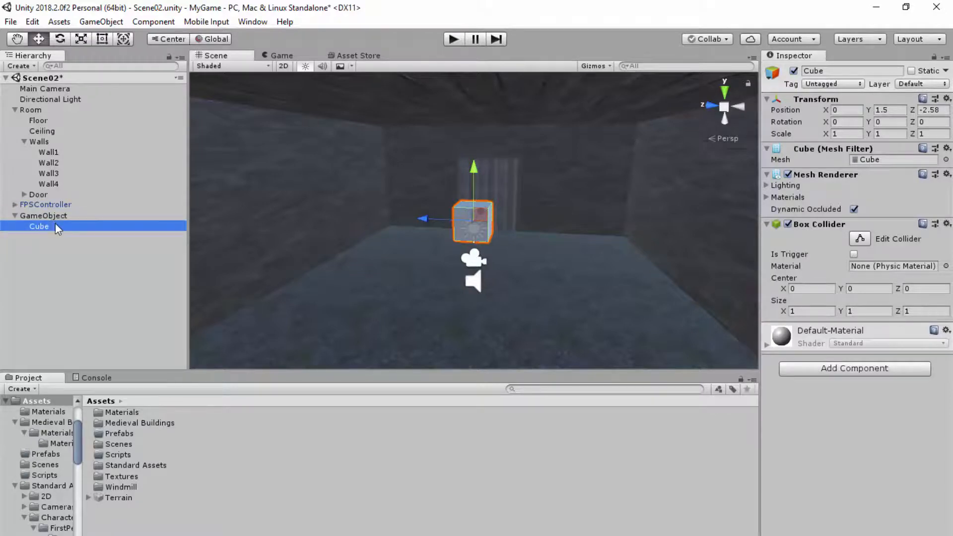
- Set the parent GameObject's X rotation to about 66.85 and X scale to about 5.77, and inspect the child Cube's Transform
left_click(54, 216)
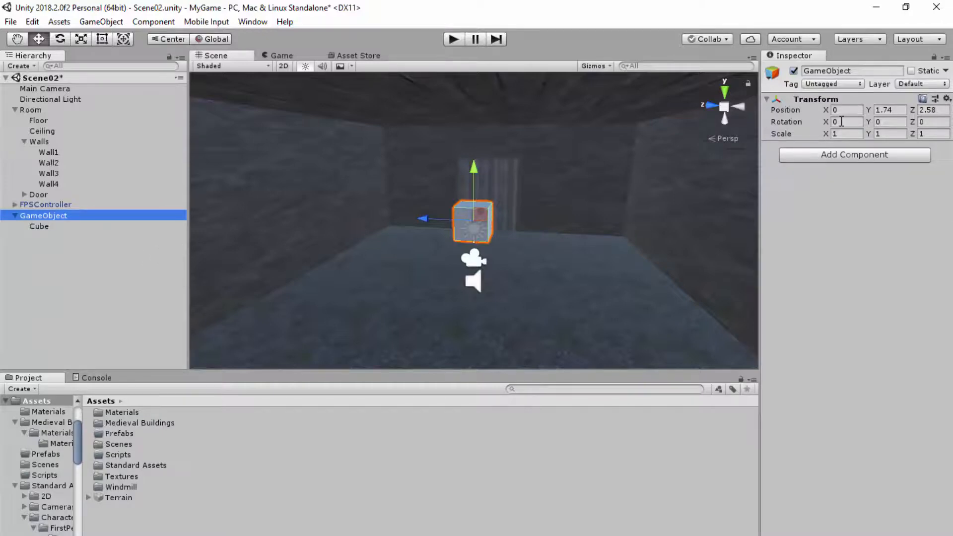
left_click_drag(826, 122, 901, 135)
left_click_drag(124, 145, 937, 136)
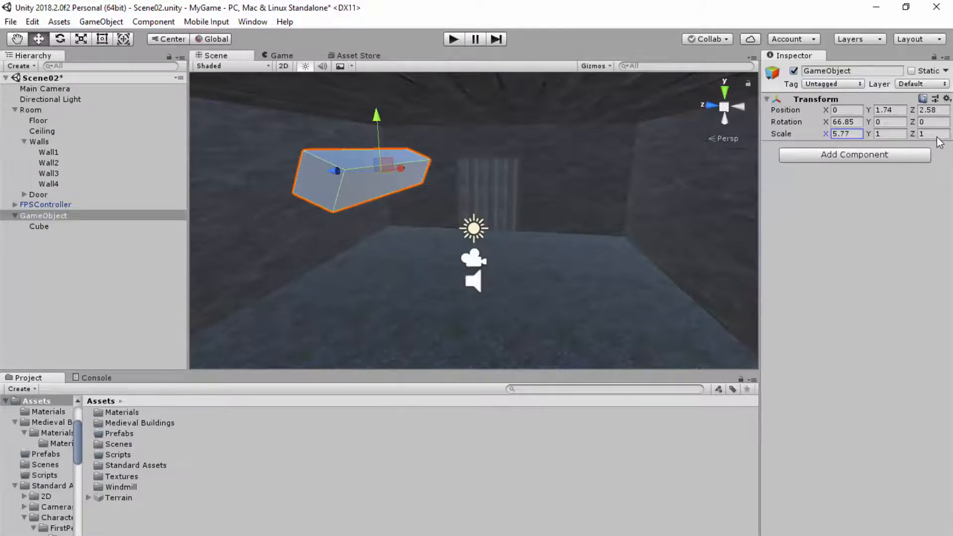
left_click(41, 226)
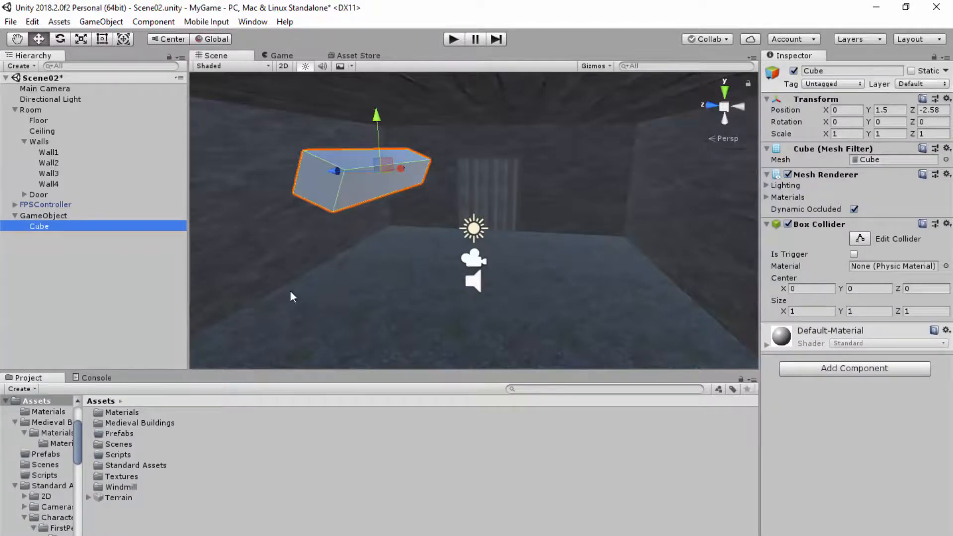
- Reset the Transform of the parent GameObject
left_click(43, 216)
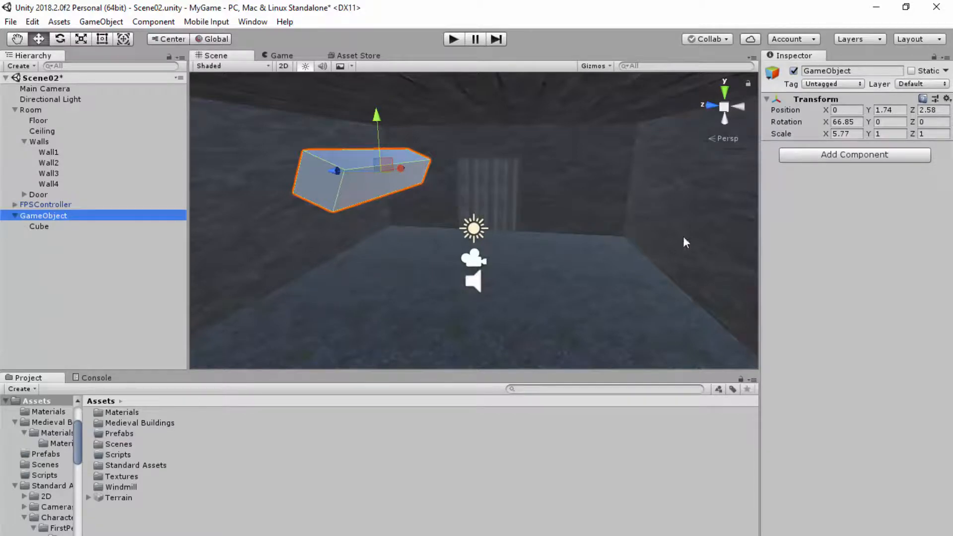
left_click(947, 99)
left_click(794, 116)
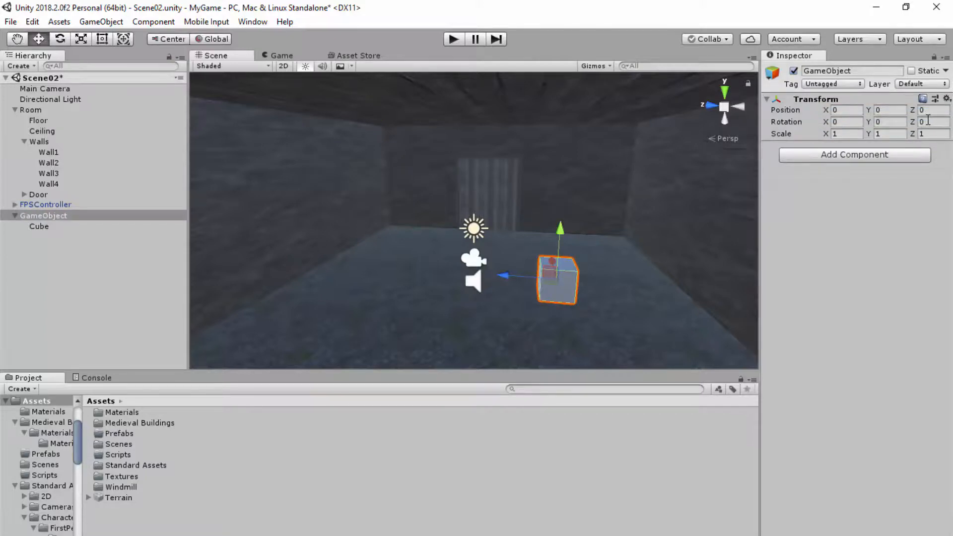
- Move the Cube out of GameObject to the root level, between FPSController and GameObject
left_click(50, 227)
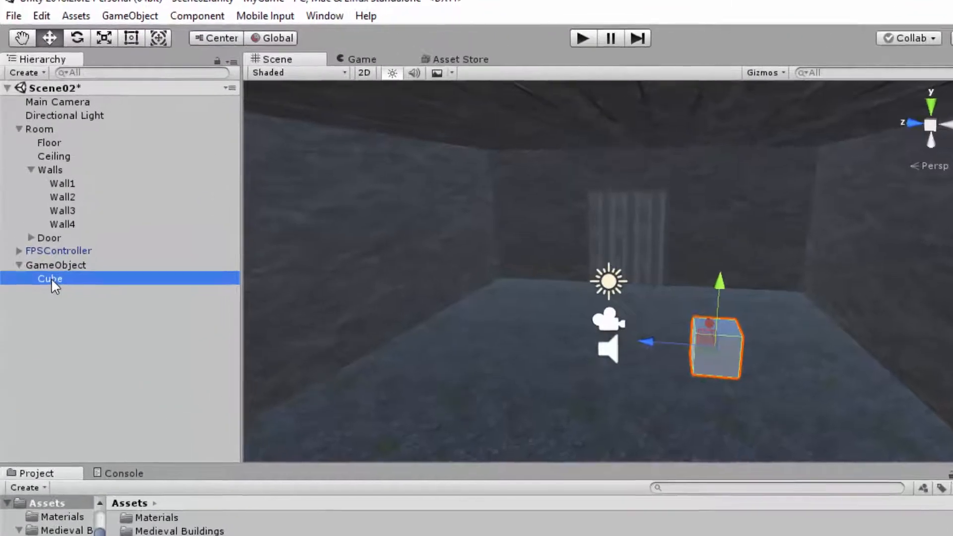
left_click_drag(40, 228, 28, 212)
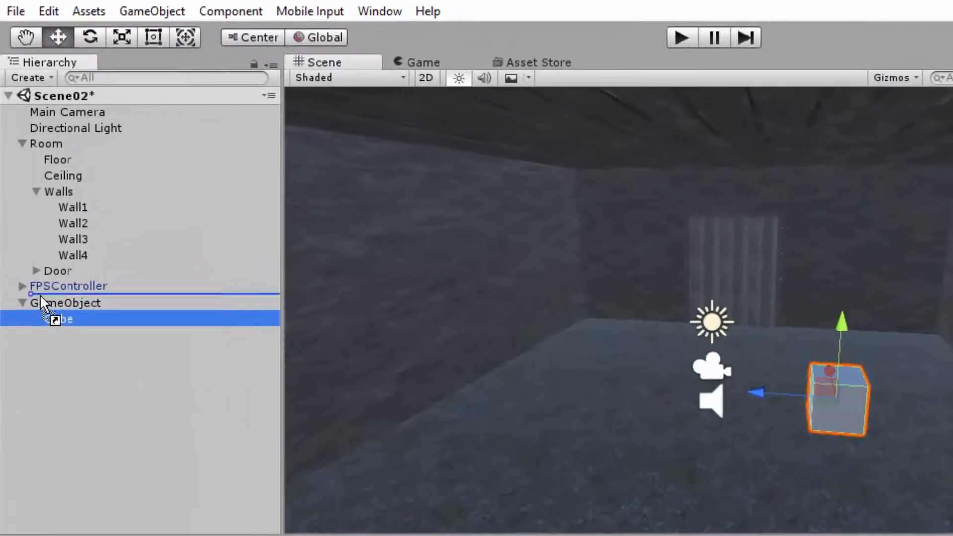
- Finish placing the Cube at the root level of the hierarchy and delete the empty GameObject
left_click_drag(39, 294, 36, 291)
left_click(67, 321)
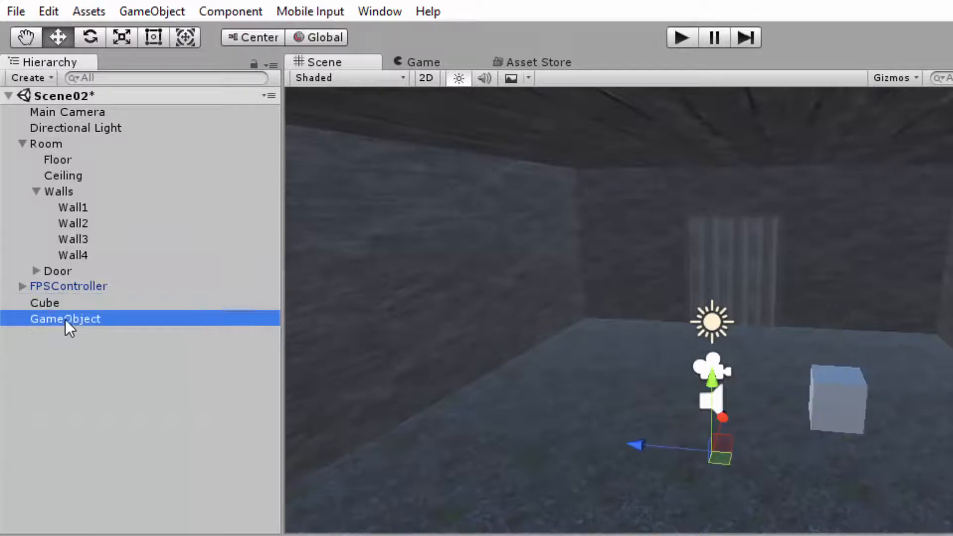
right_click(79, 318)
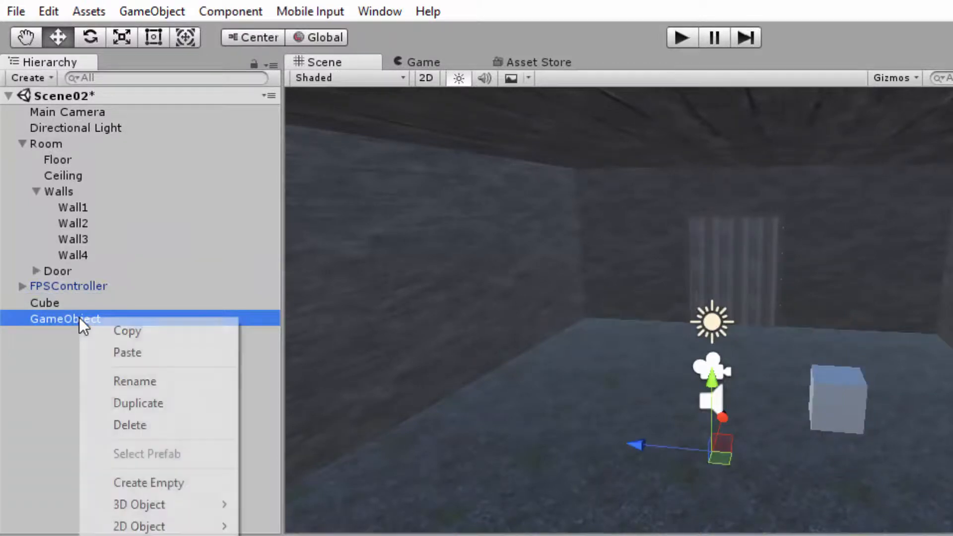
left_click(135, 422)
- Move the Cube along Z to about -0.27 and raise it in front of the door, up toward the ceiling
left_click(55, 302)
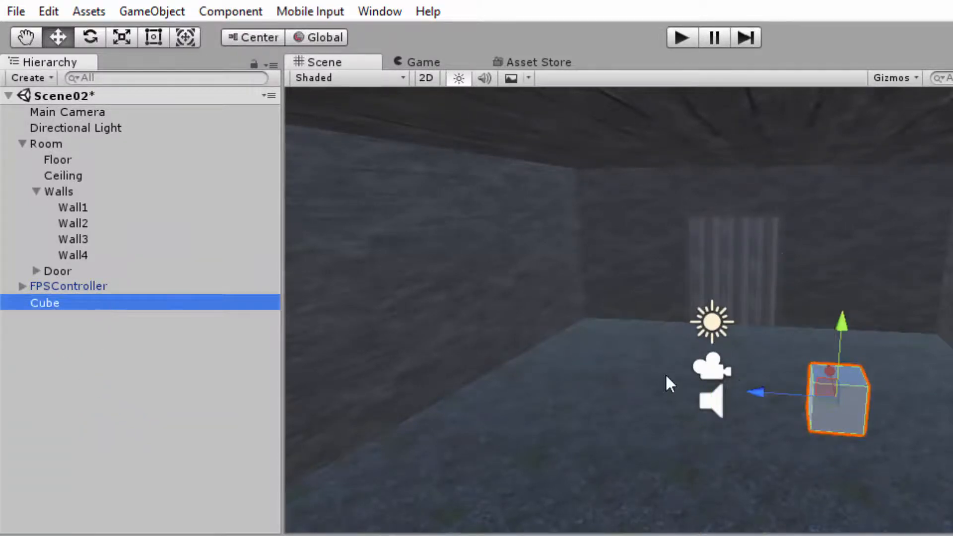
left_click_drag(769, 391, 650, 388)
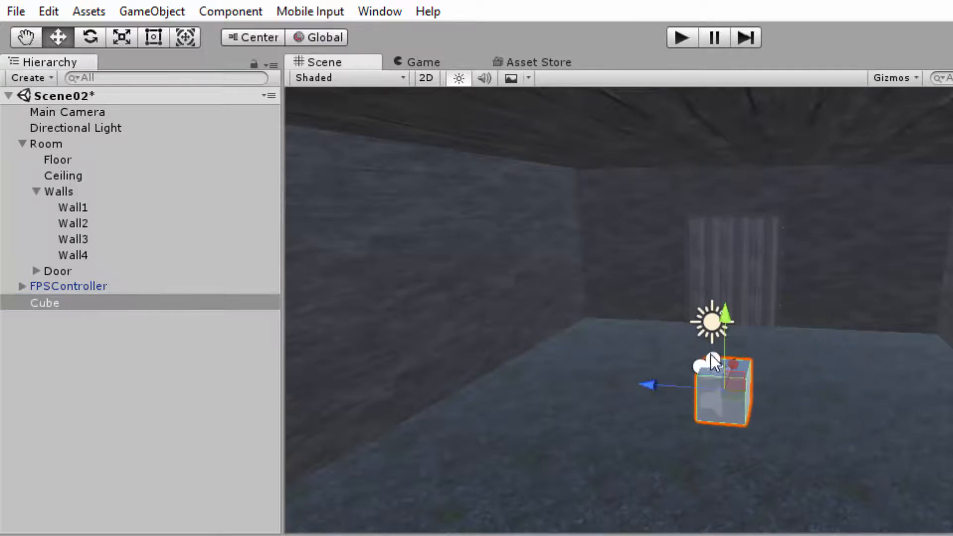
left_click_drag(726, 320, 733, 186)
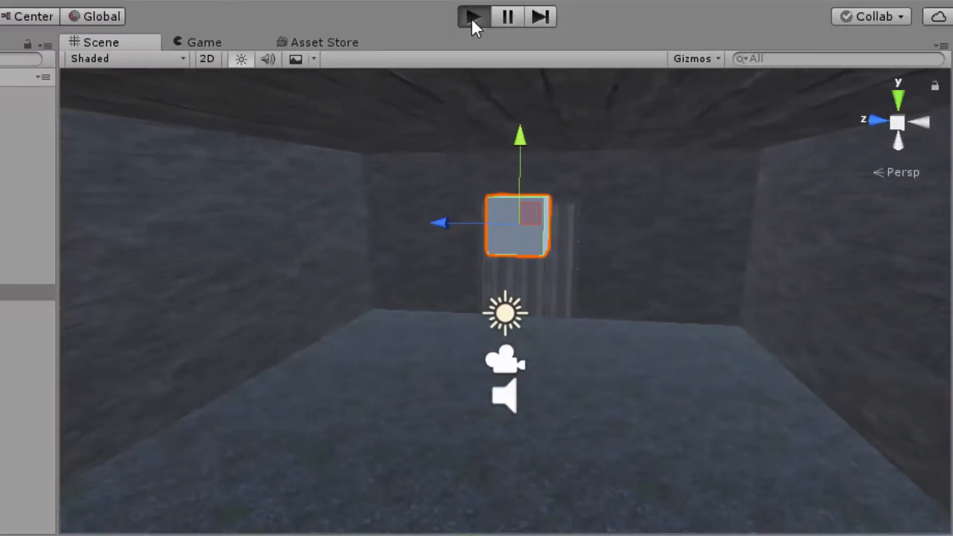
- Play-test the scene by walking back and forth beneath the raised Cube, and stop play mode
left_click(472, 17)
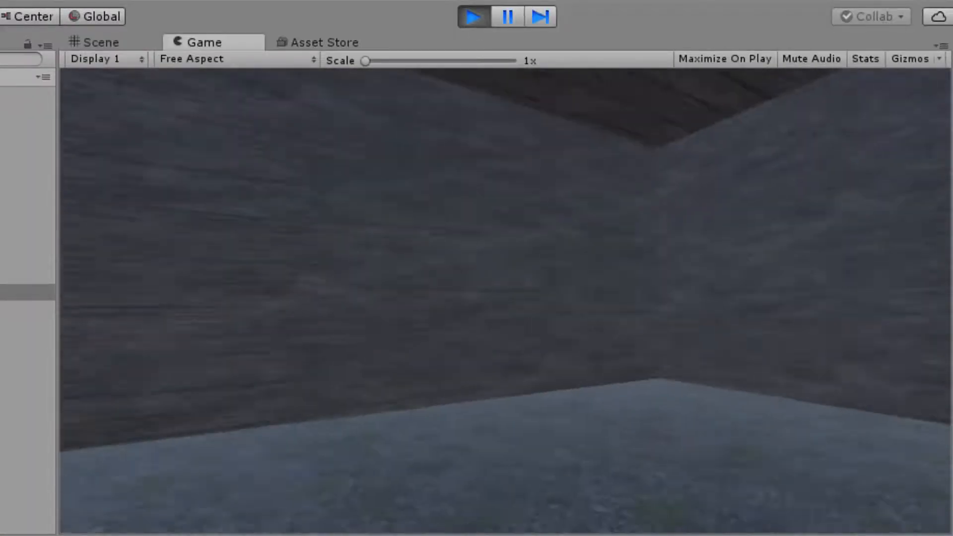
key("s")
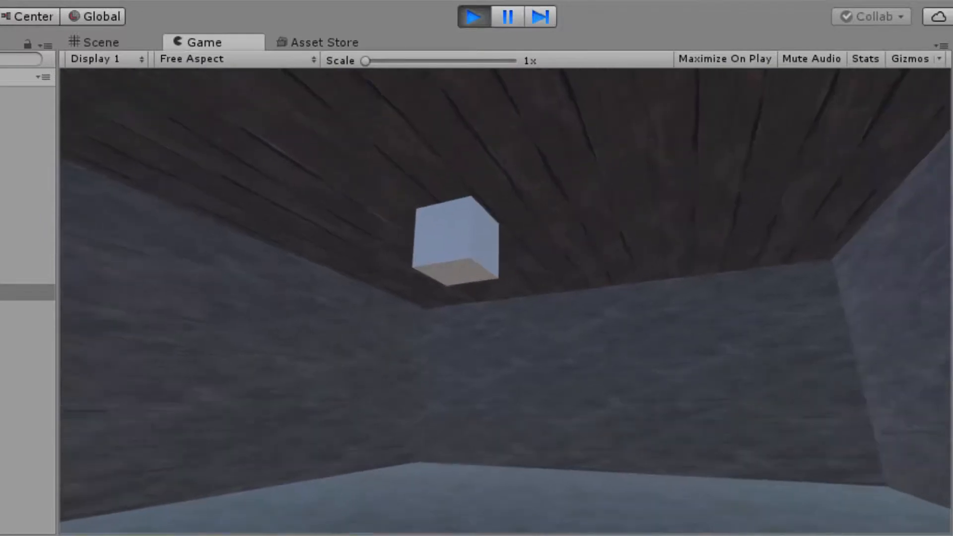
key("w")
key("s")
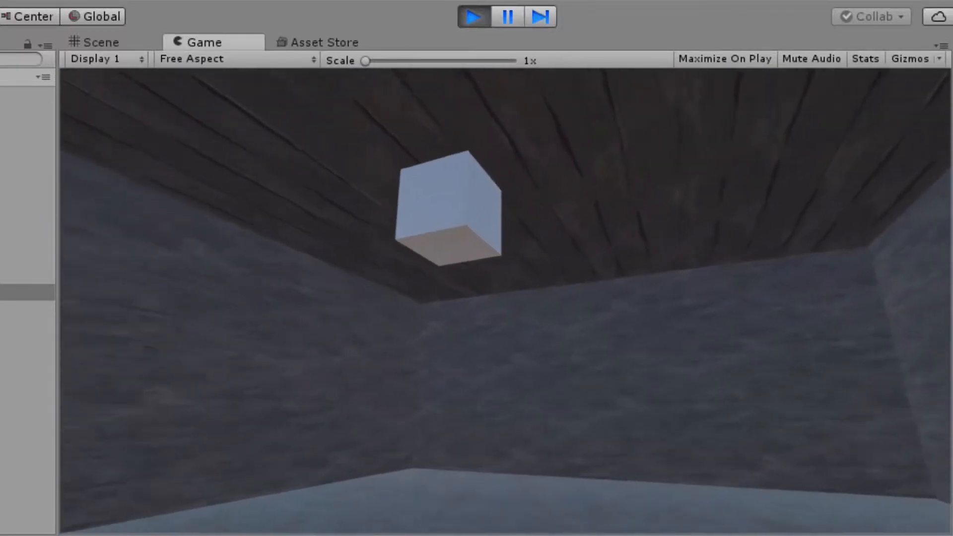
key("w")
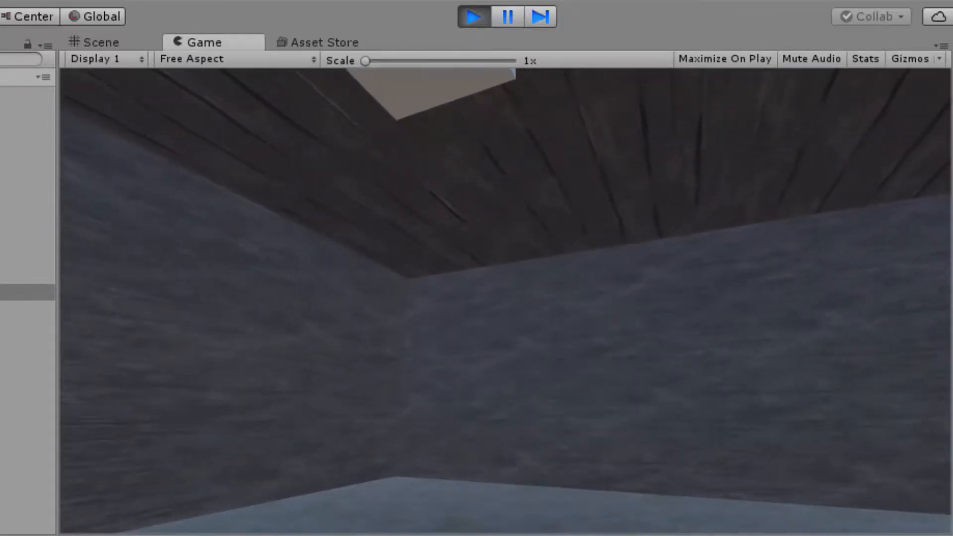
key("ctrl+p")
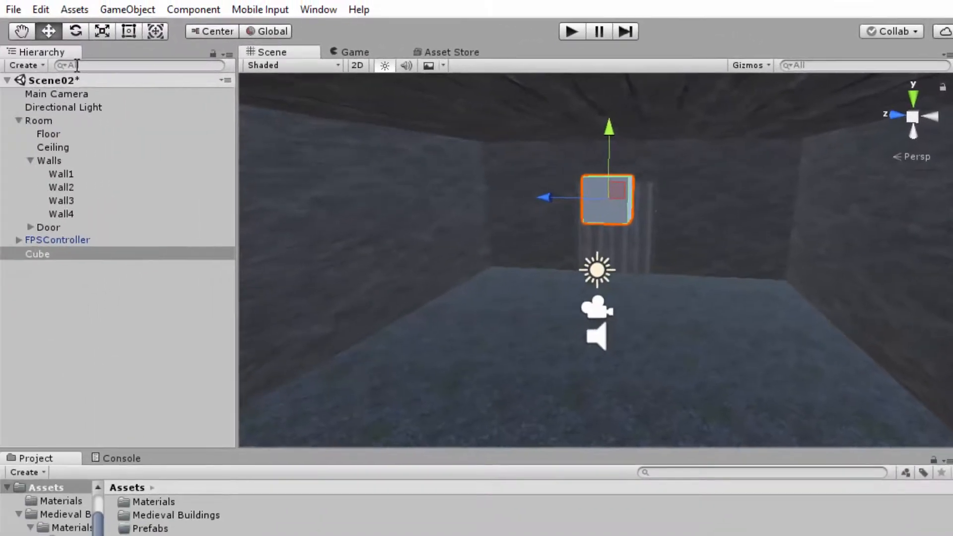
- Inspect the Main Camera's view volume around the room and delete the Main Camera from the scene
left_click(71, 92)
scroll(533, 344, "down", 2)
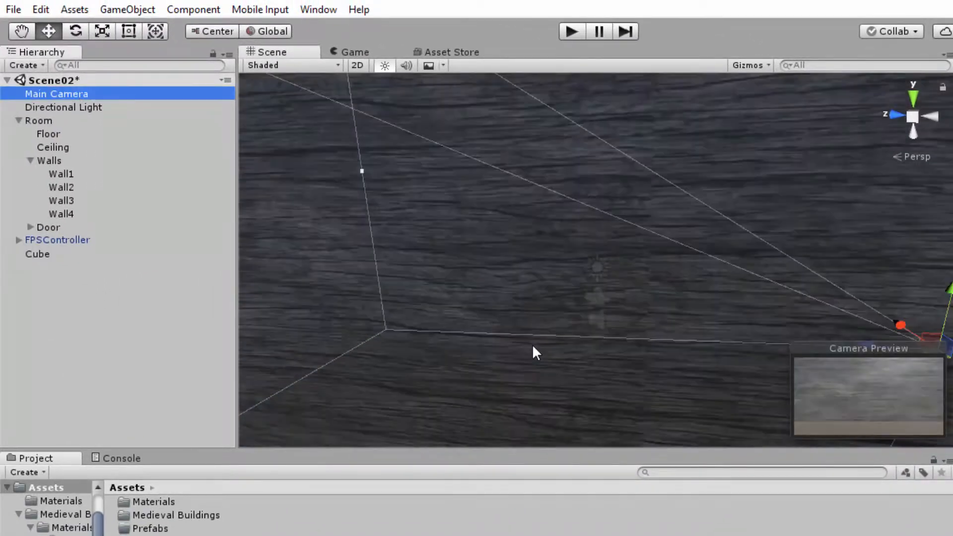
scroll(533, 344, "down", 3)
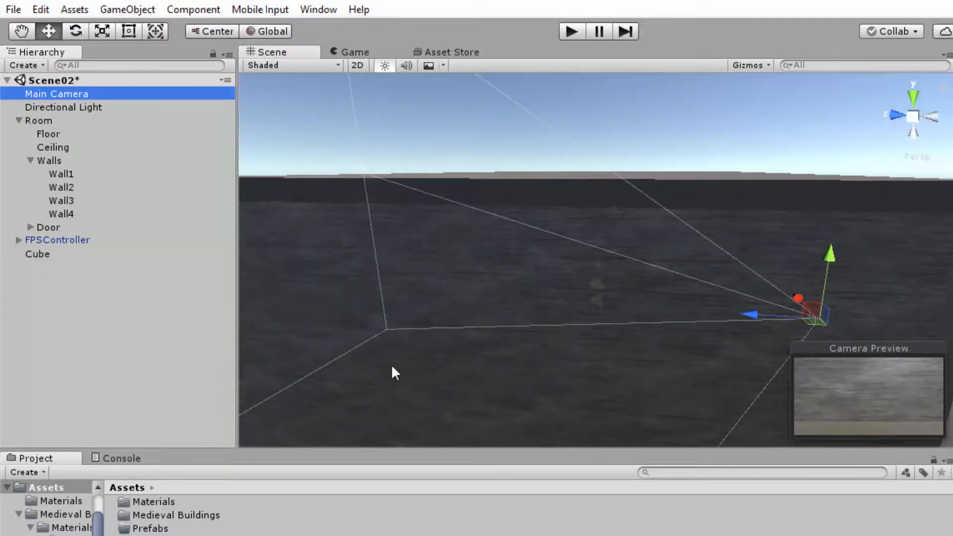
scroll(392, 367, "up", 4)
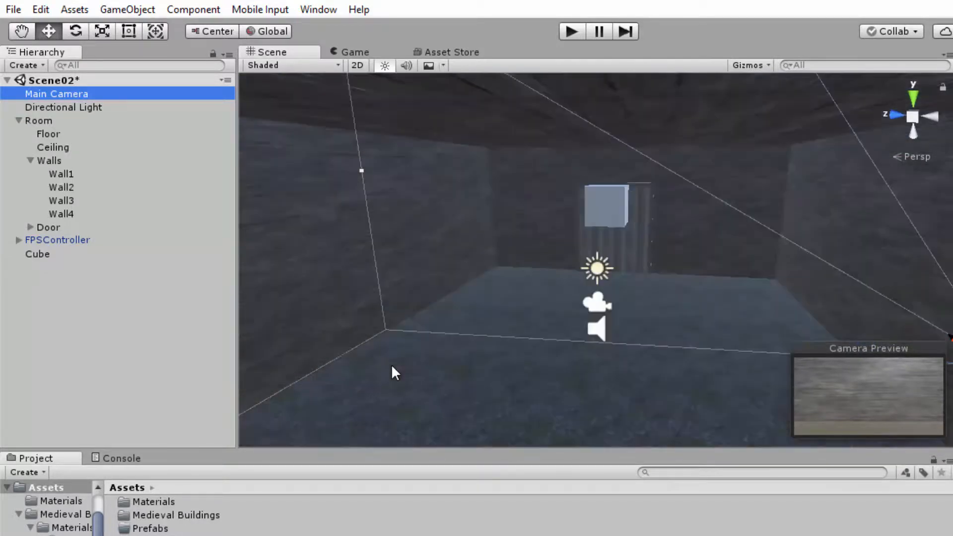
scroll(574, 353, "up", 3)
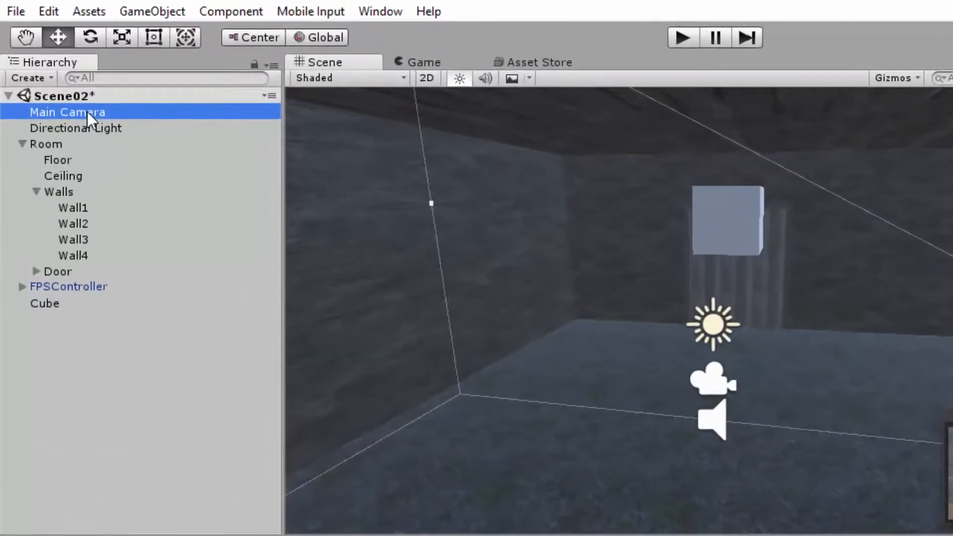
right_click(74, 94)
left_click(137, 221)
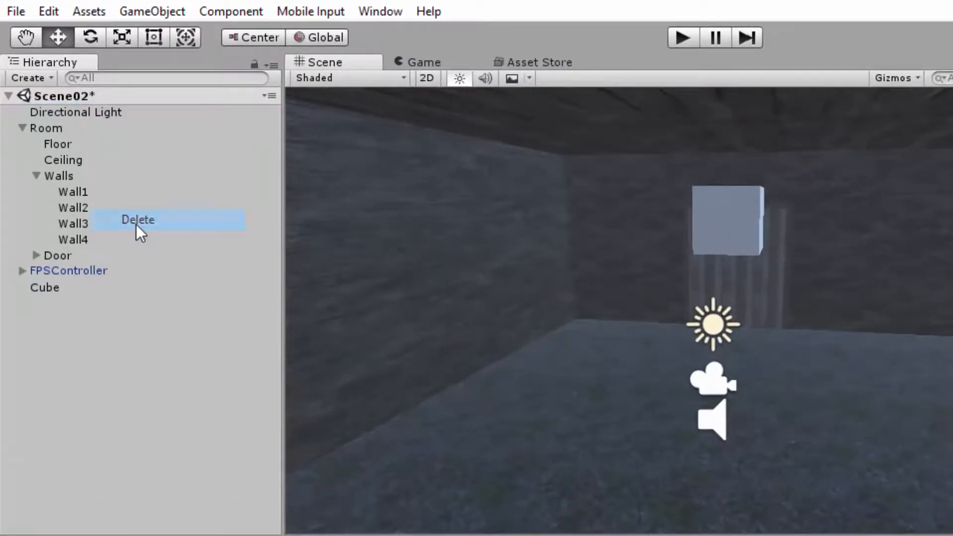
- Expand FPSController in the hierarchy and inspect its FirstPersonCharacter child and camera
left_click(54, 271)
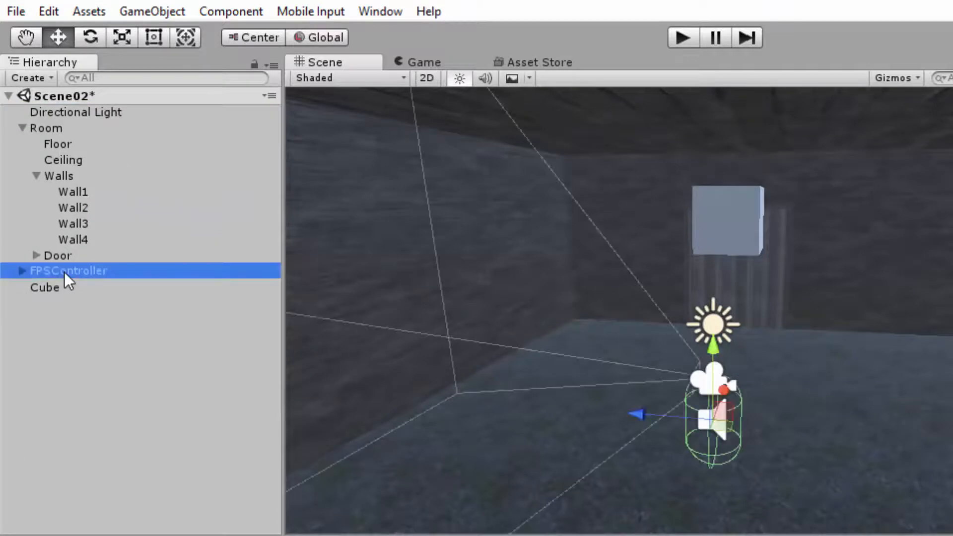
left_click(22, 271)
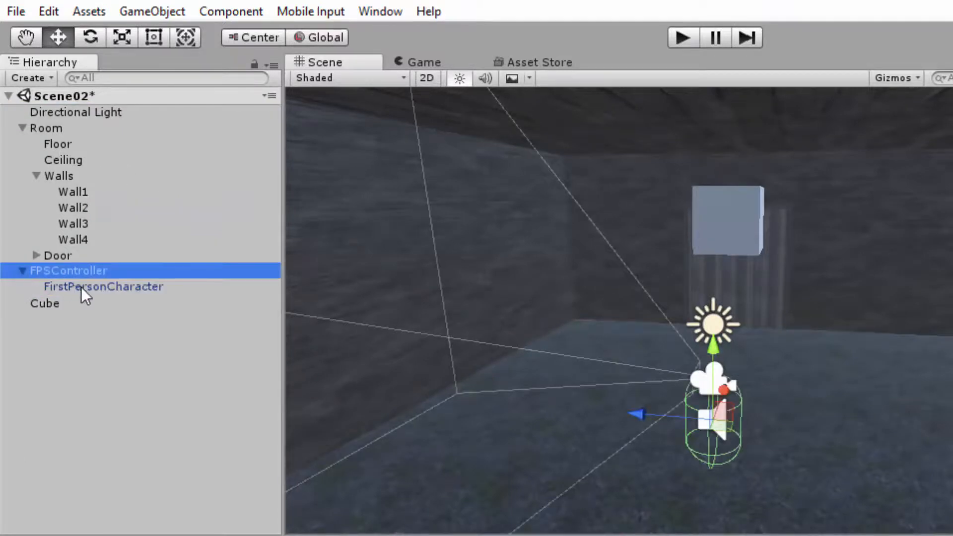
left_click(89, 287)
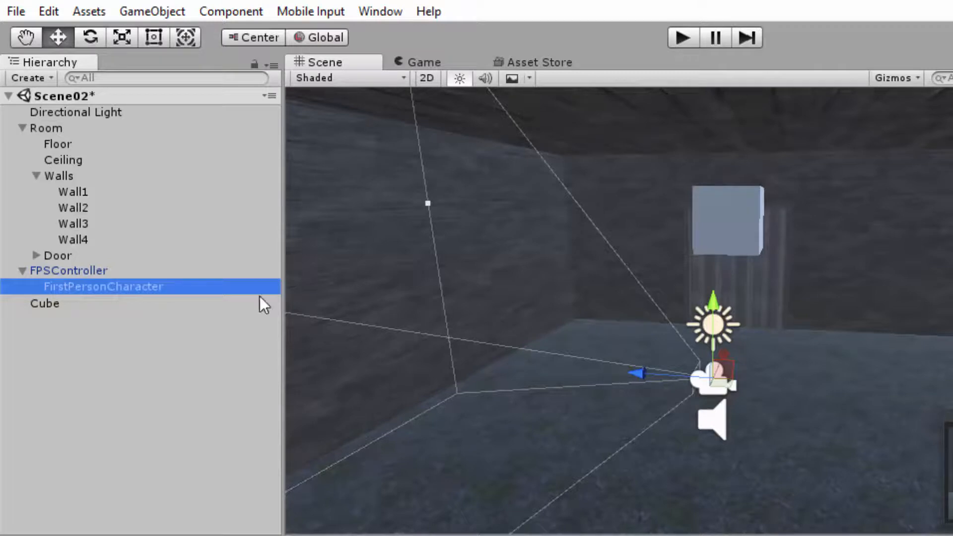
- Move the FPSController away from the room's center toward the side wall, and lower the Cube to a Y position of about 2.26
left_click(83, 270)
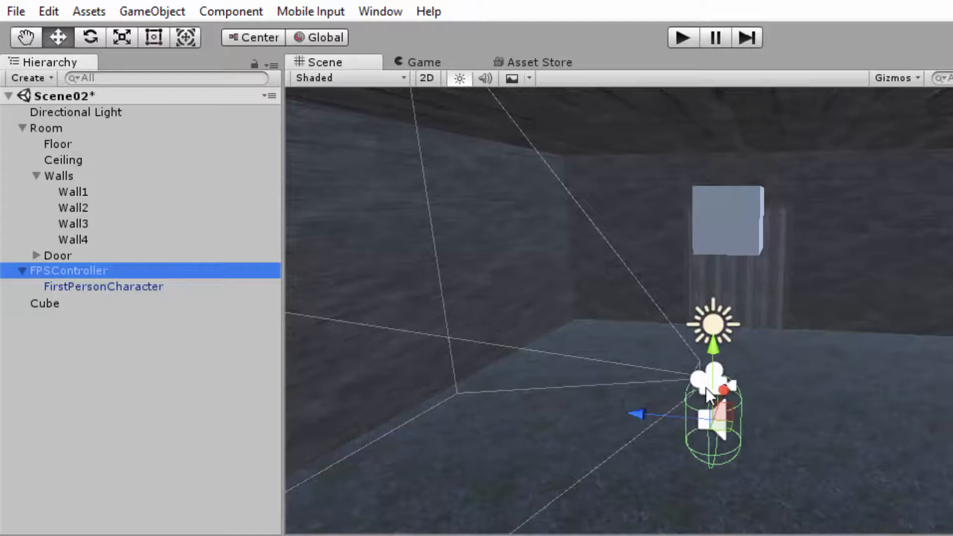
left_click_drag(639, 416, 908, 460)
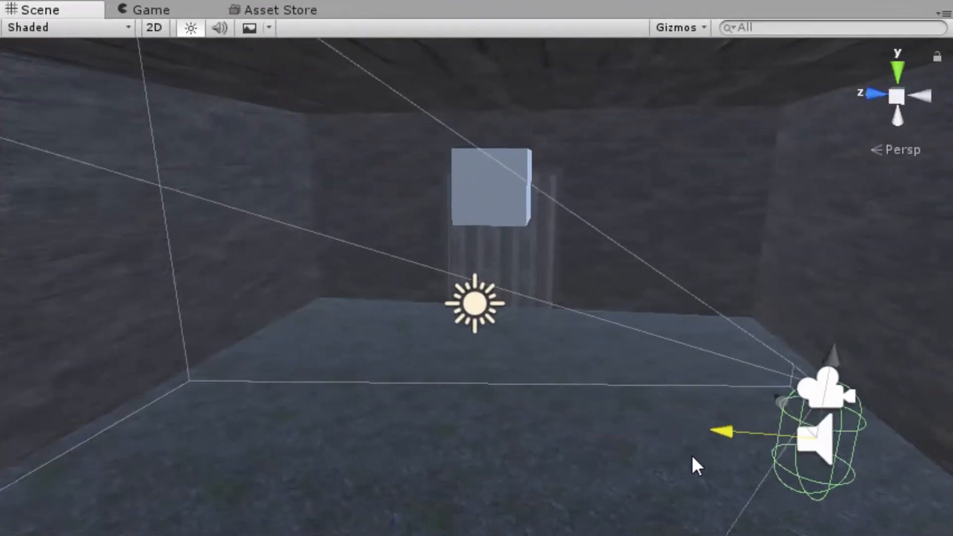
left_click_drag(692, 454, 680, 453)
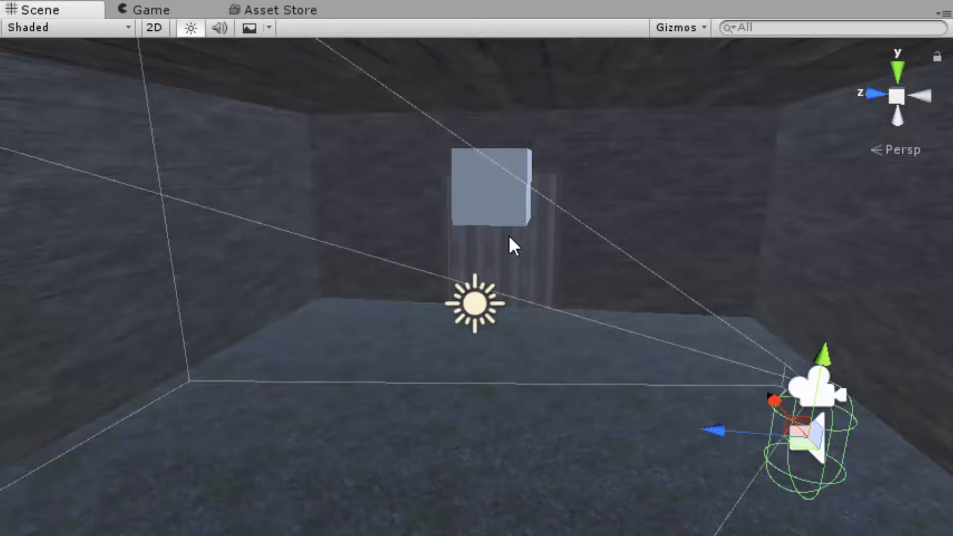
left_click(505, 219)
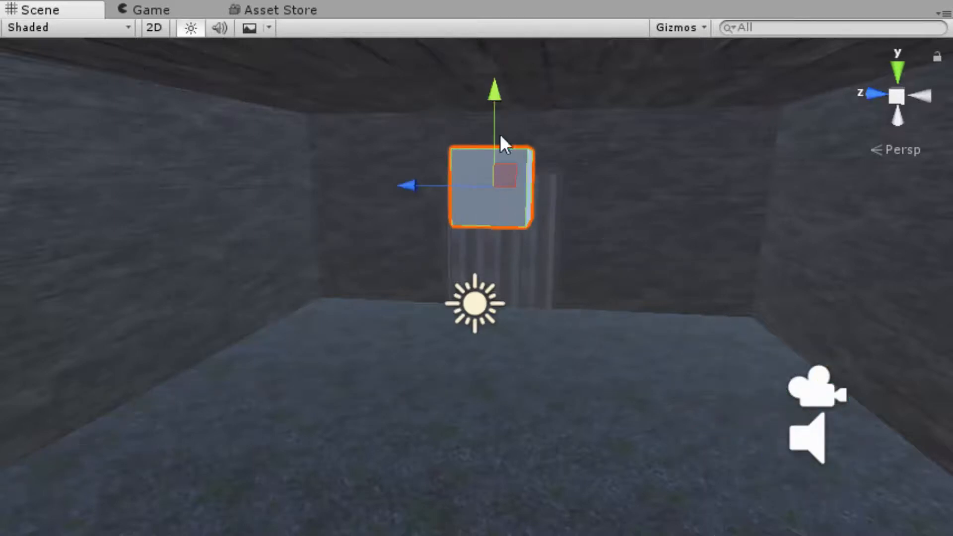
left_click_drag(493, 90, 489, 265)
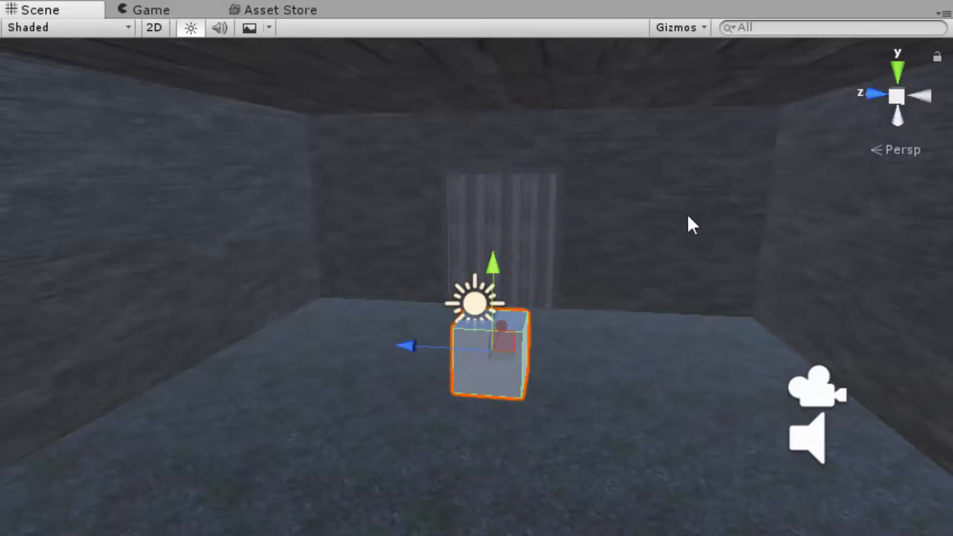
- Play-test the scene by walking around and into the Cube to check its collision, and stop play mode
left_click(449, 0)
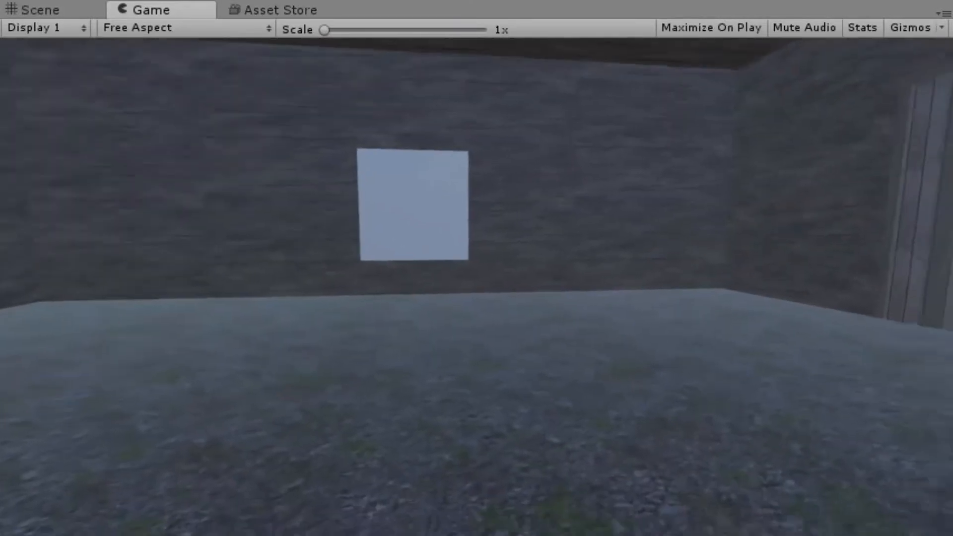
key("w")
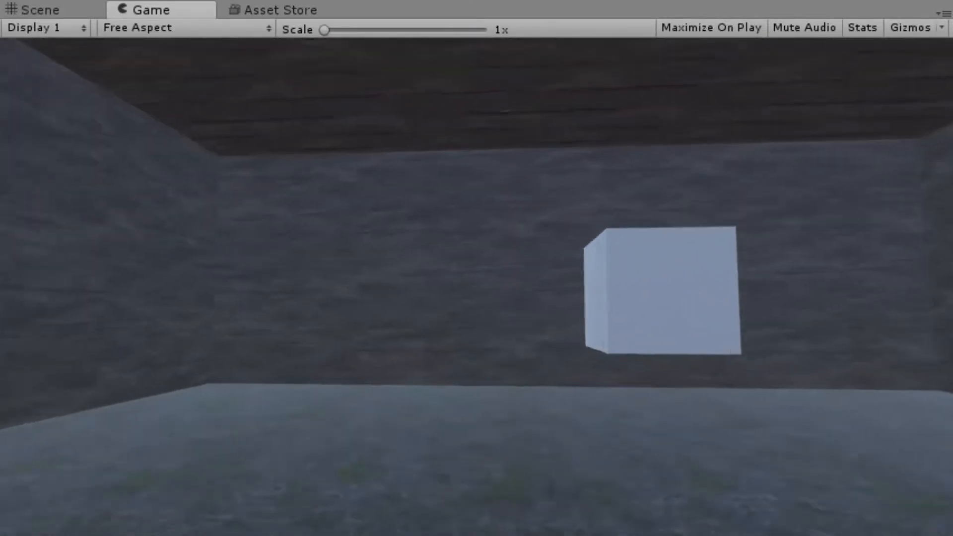
key("d")
key("a")
key("w")
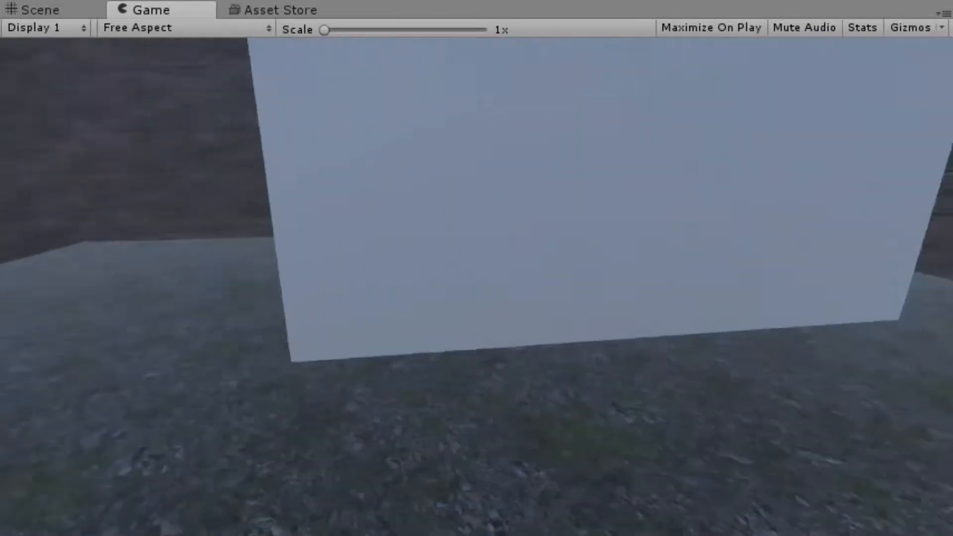
key("w")
key("s")
key("s")
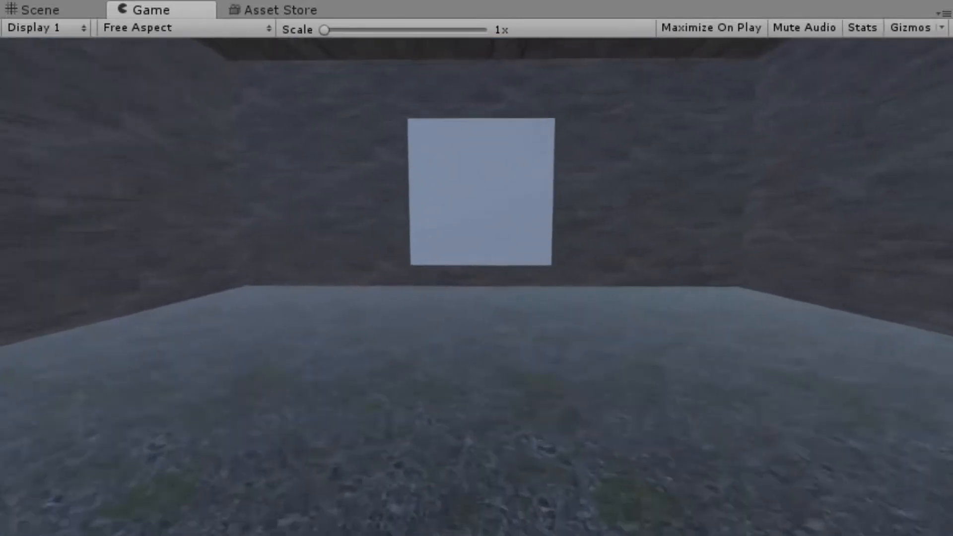
key("w")
key("s")
key("w")
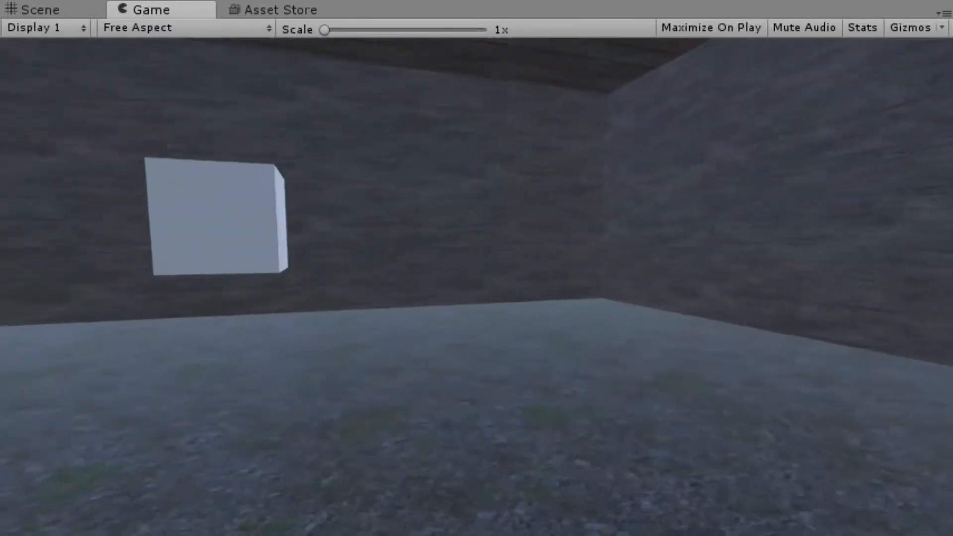
key("s")
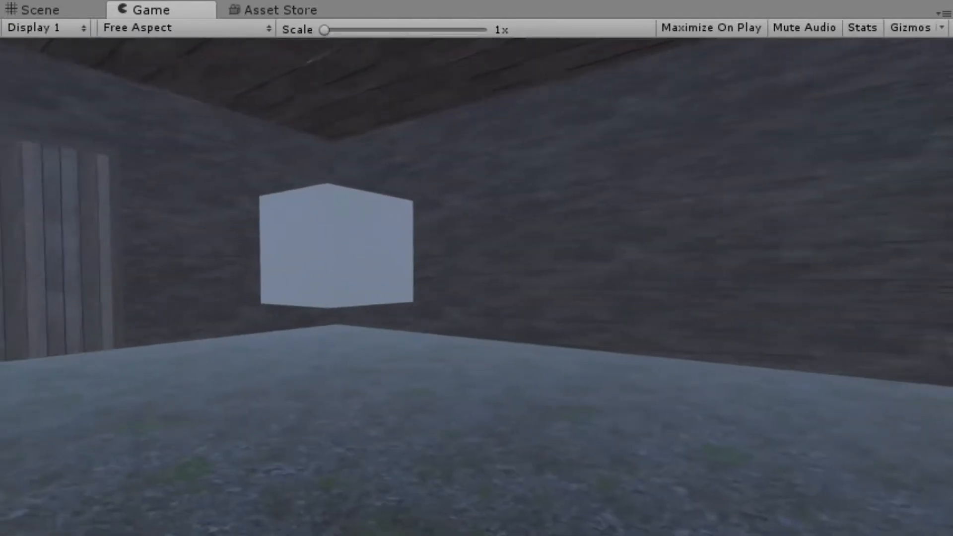
key("d")
key("w")
key("a")
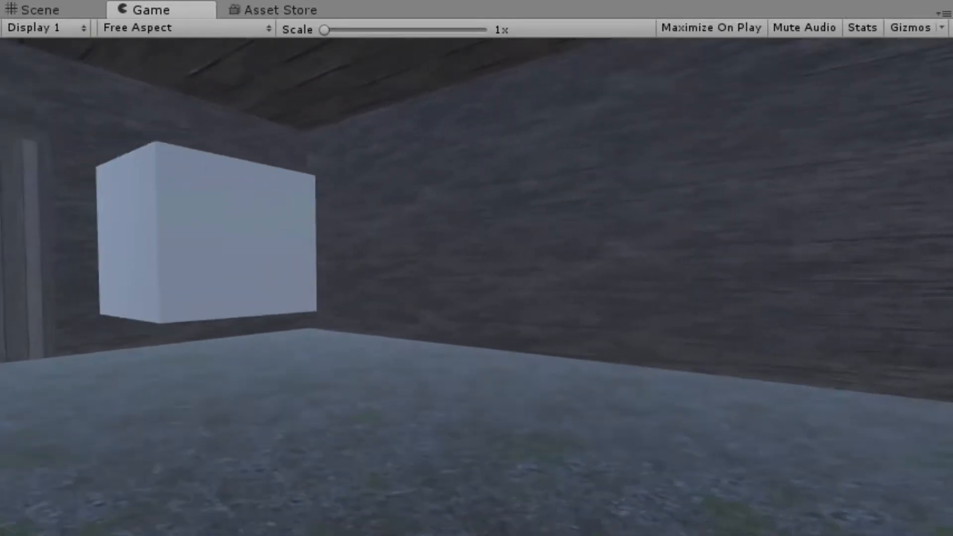
left_click(445, 1)
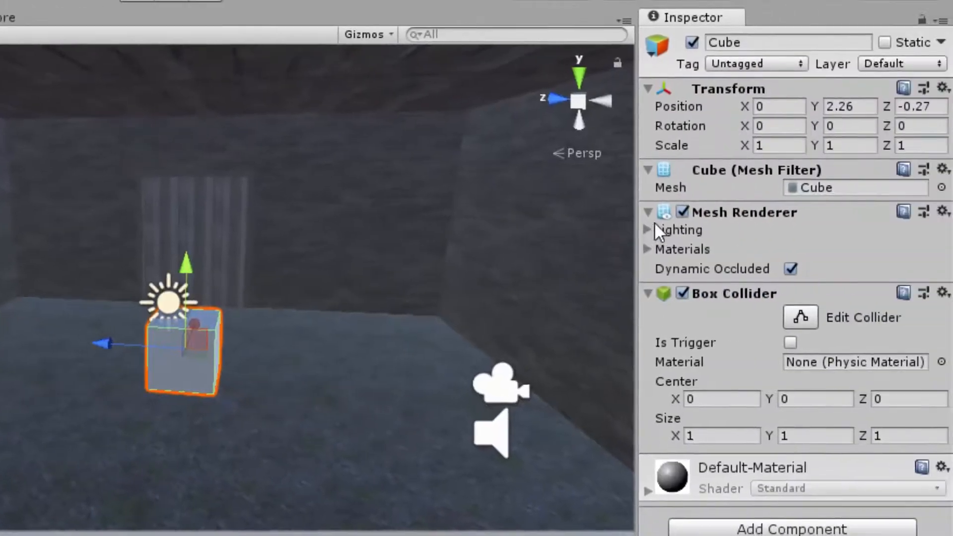
- Disable the Cube's Box Collider component
left_click(942, 293)
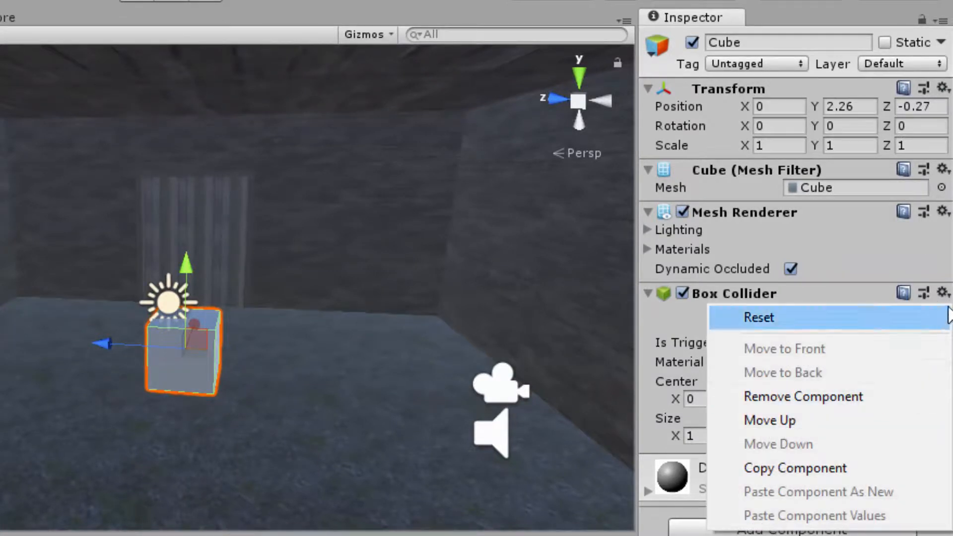
left_click(683, 294)
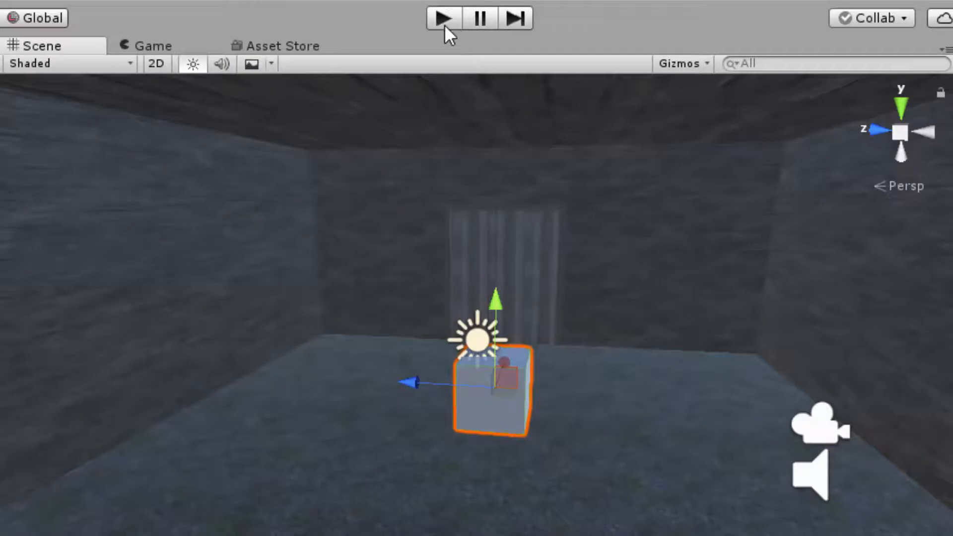
- Play-test the scene by walking through the Cube with its Box Collider disabled, and stop play mode
left_click(202, 2)
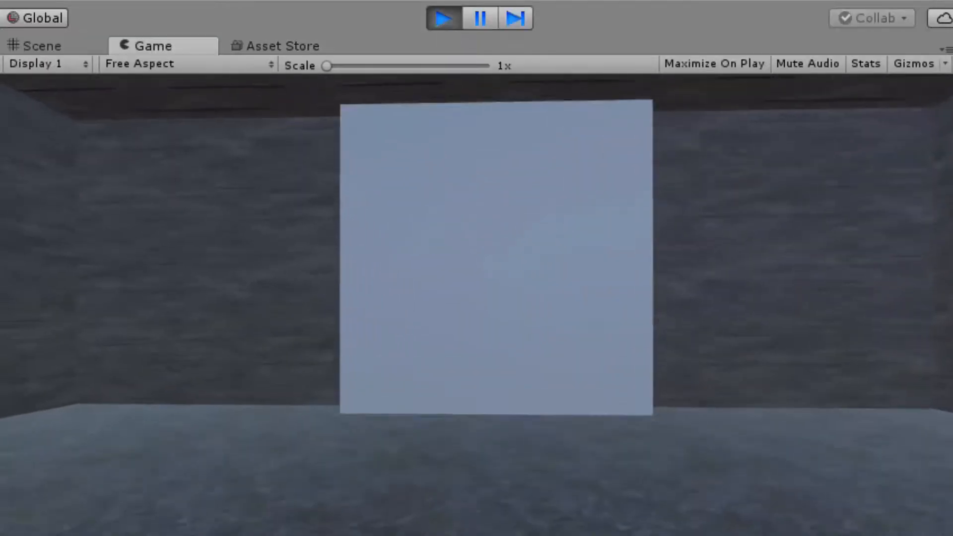
key("w")
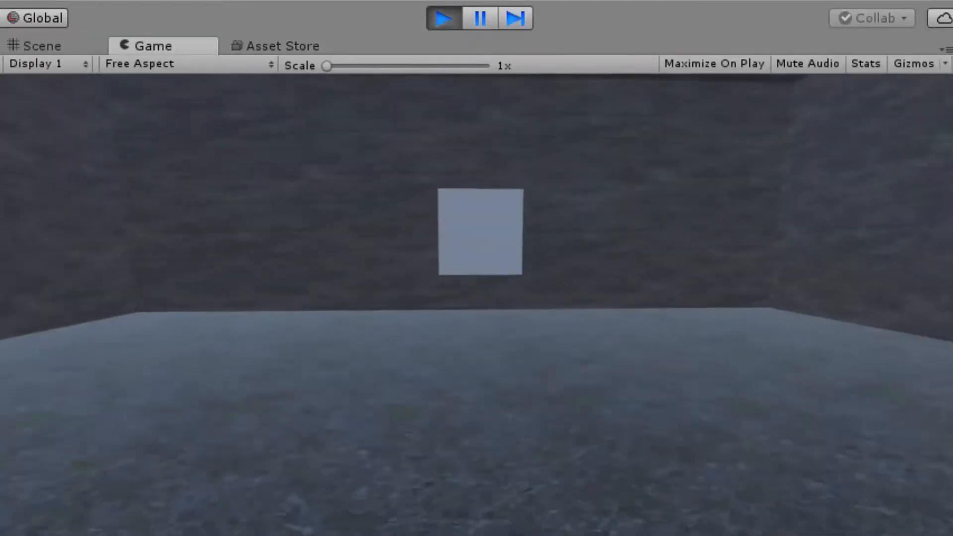
key("w")
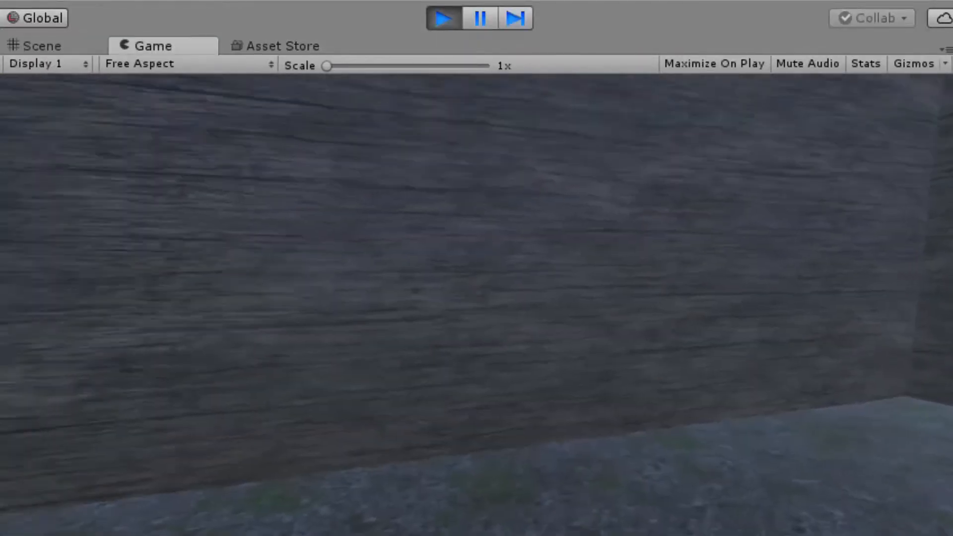
left_click(442, 19)
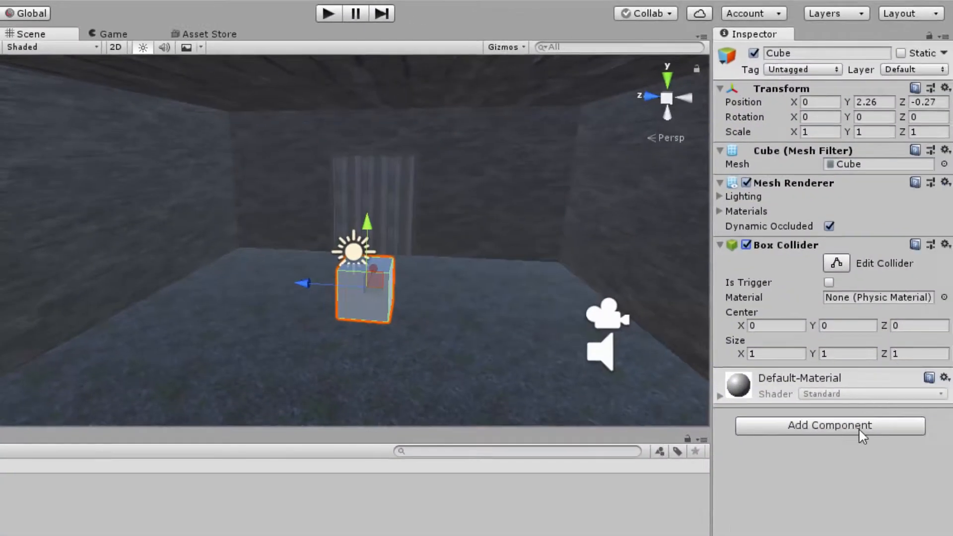
- Add a Rigidbody component to the Cube
left_click(860, 430)
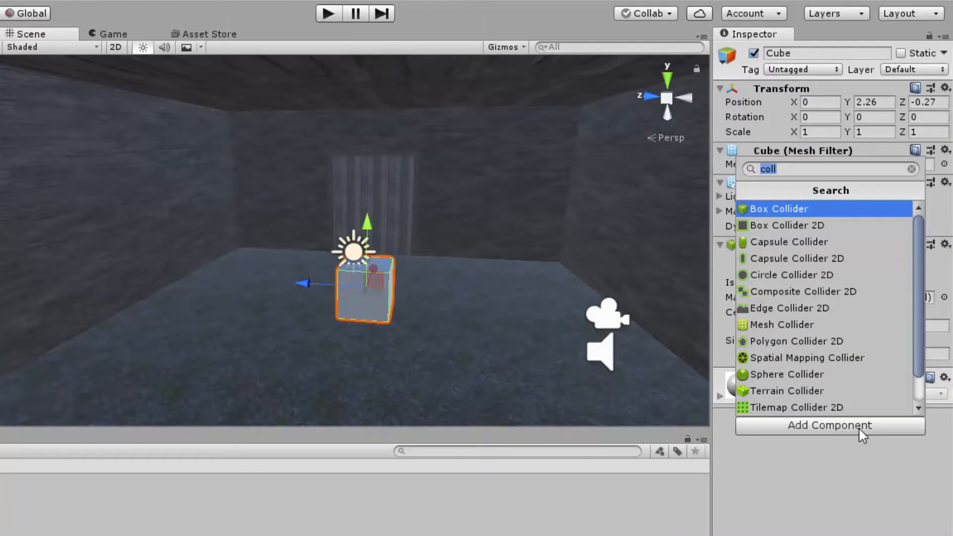
type("rigi")
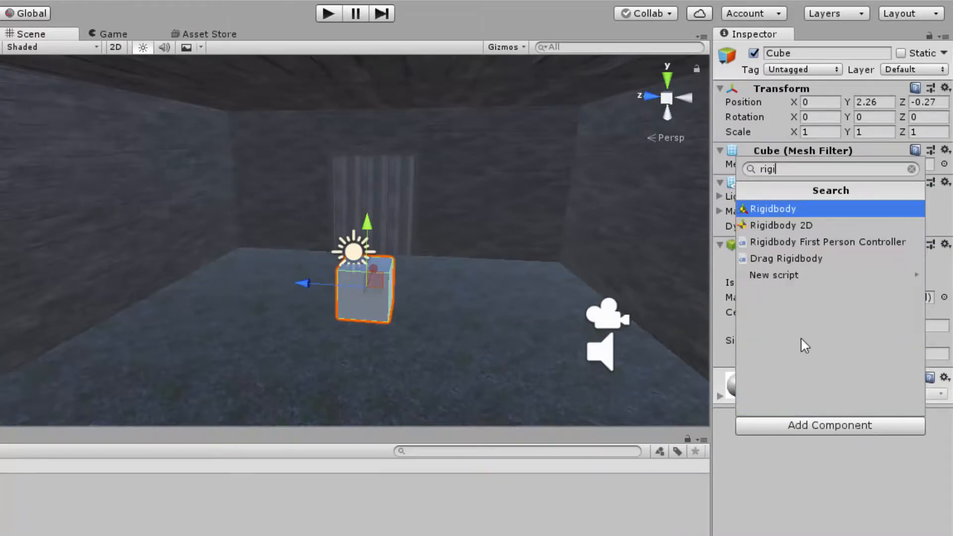
left_click(780, 208)
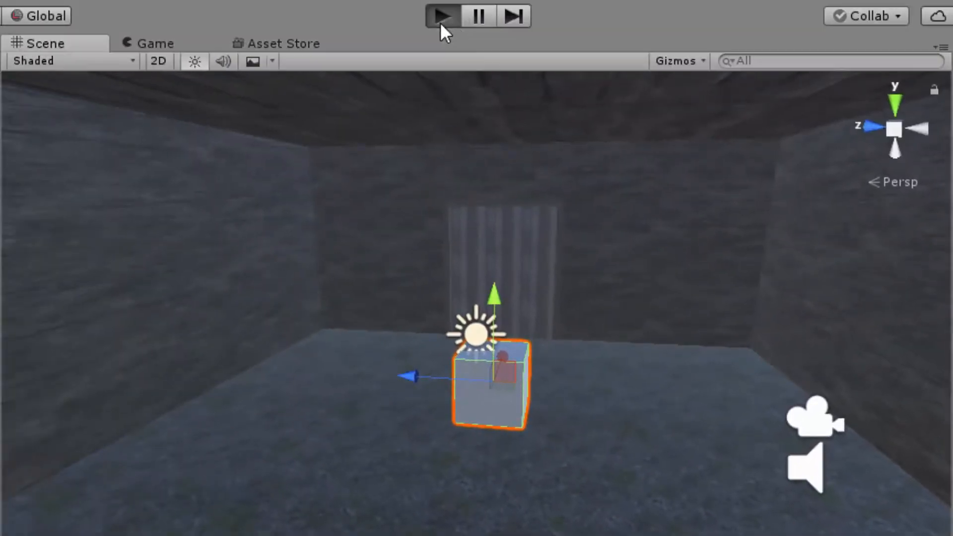
- Play-test the Cube's Rigidbody physics by walking into the Cube and pushing it around the room, and stop play mode
key("ctrl+p")
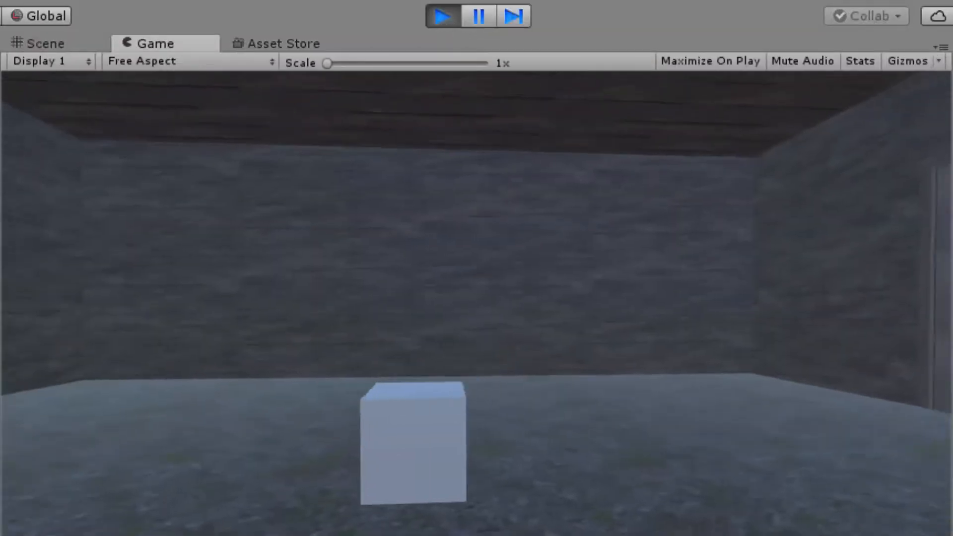
key("s")
key("w")
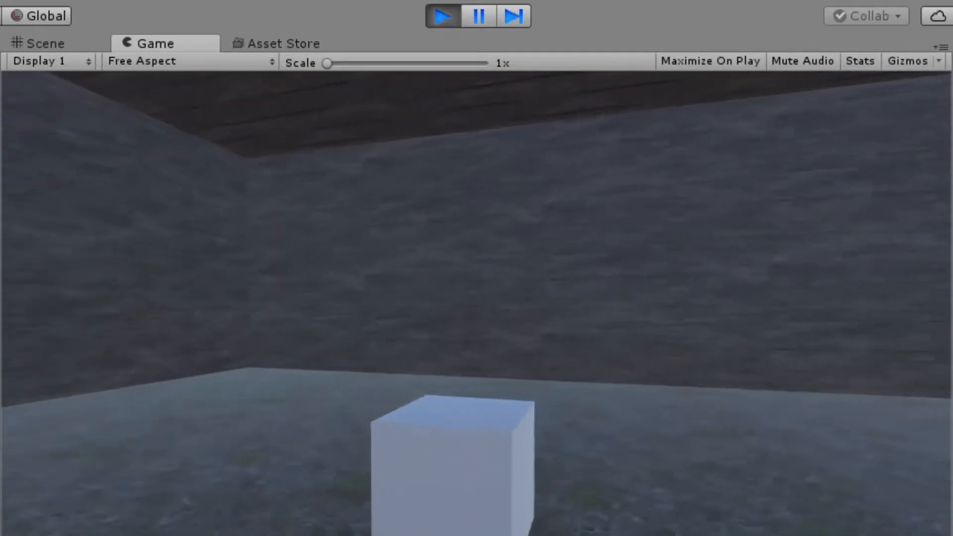
key("w")
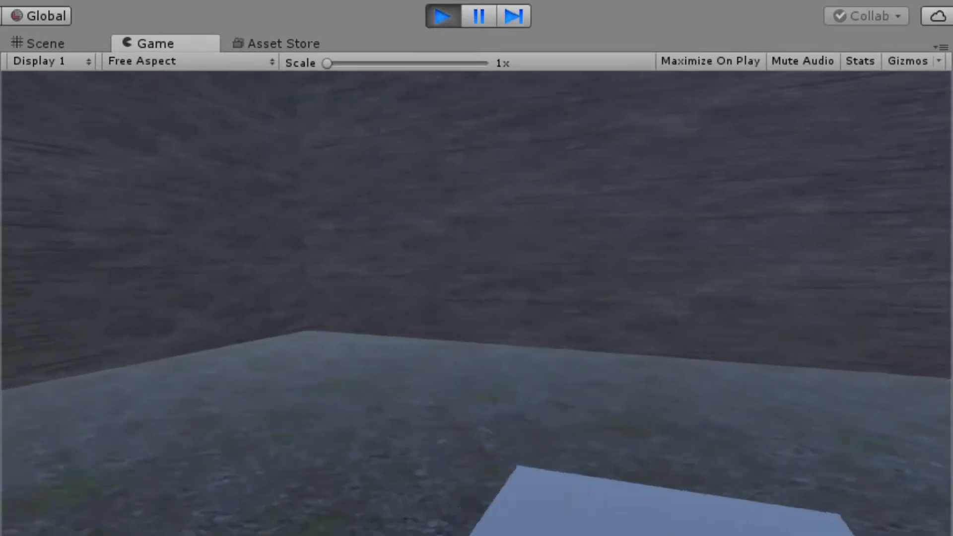
key("w")
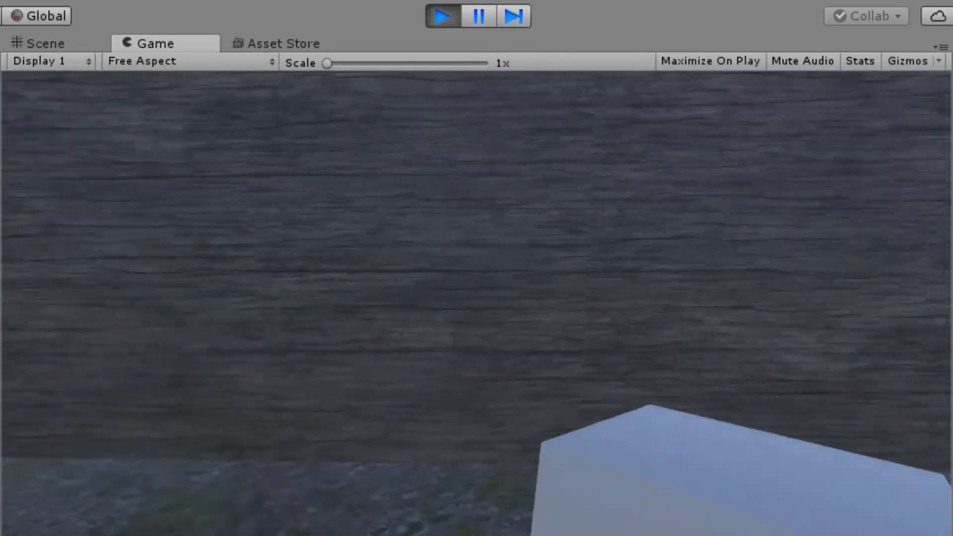
key("w")
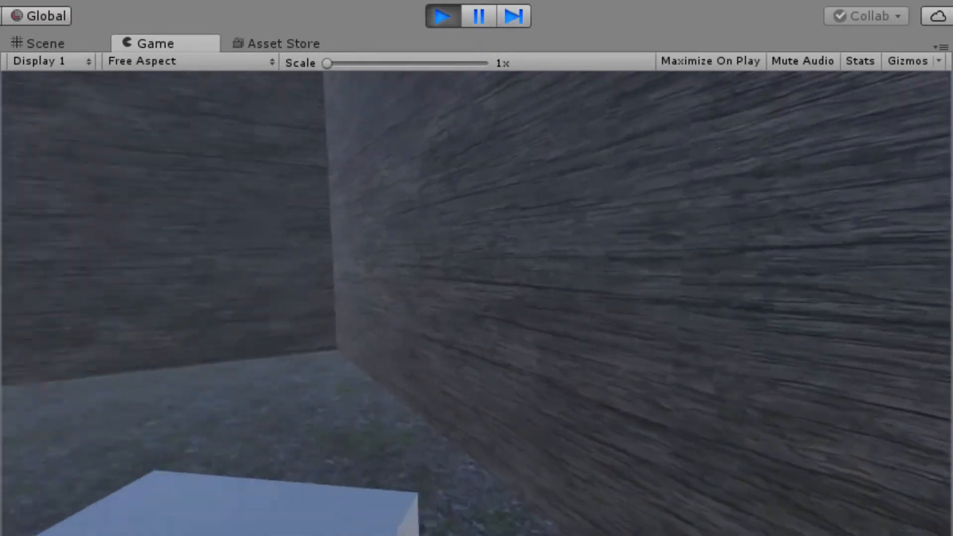
key("s")
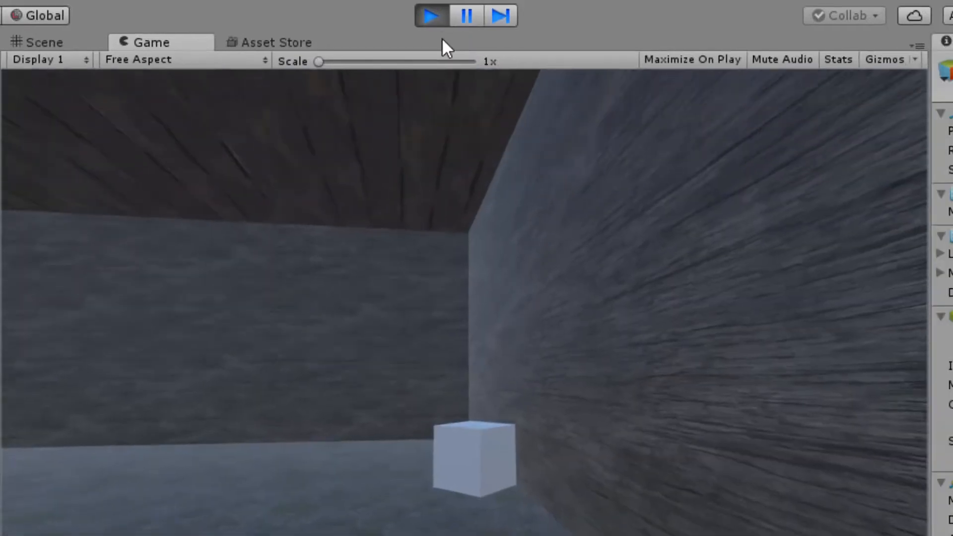
left_click(443, 16)
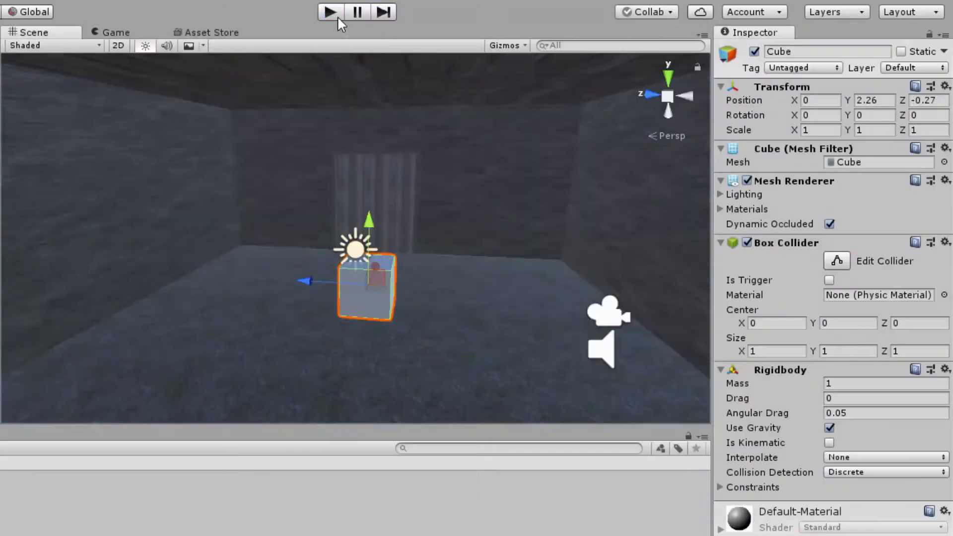
- Disable Use Gravity on the Cube's Rigidbody, play-test how the Cube reacts to being pushed, and stop play mode
left_click(829, 428)
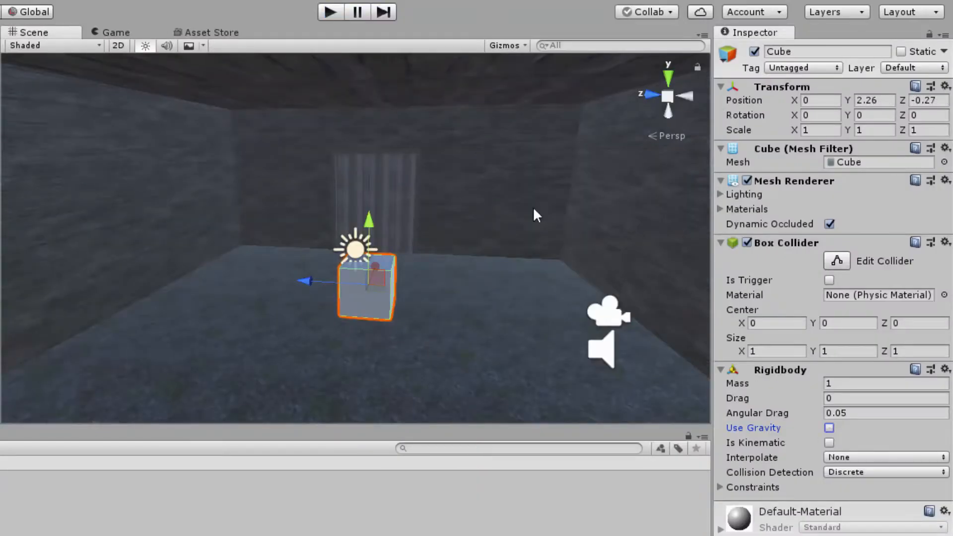
left_click(337, 8)
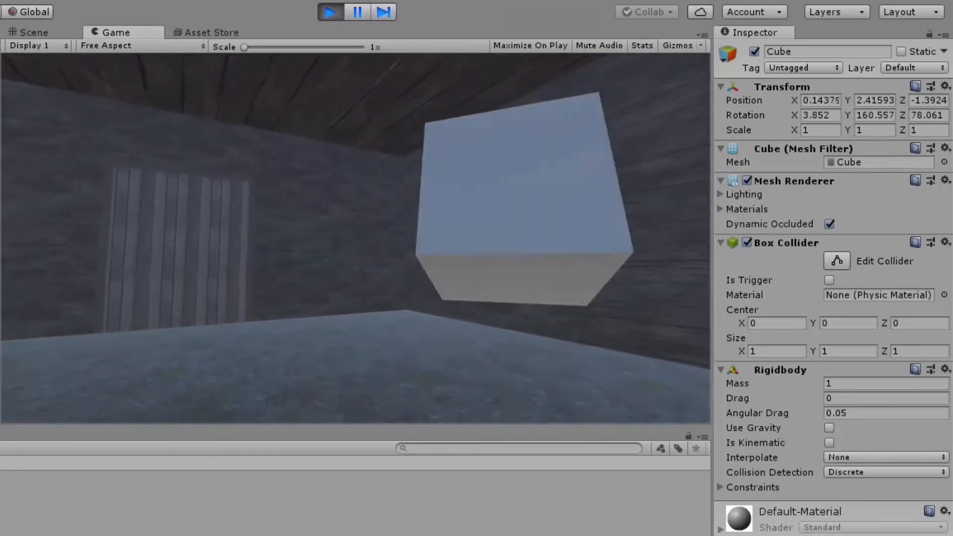
left_click(330, 11)
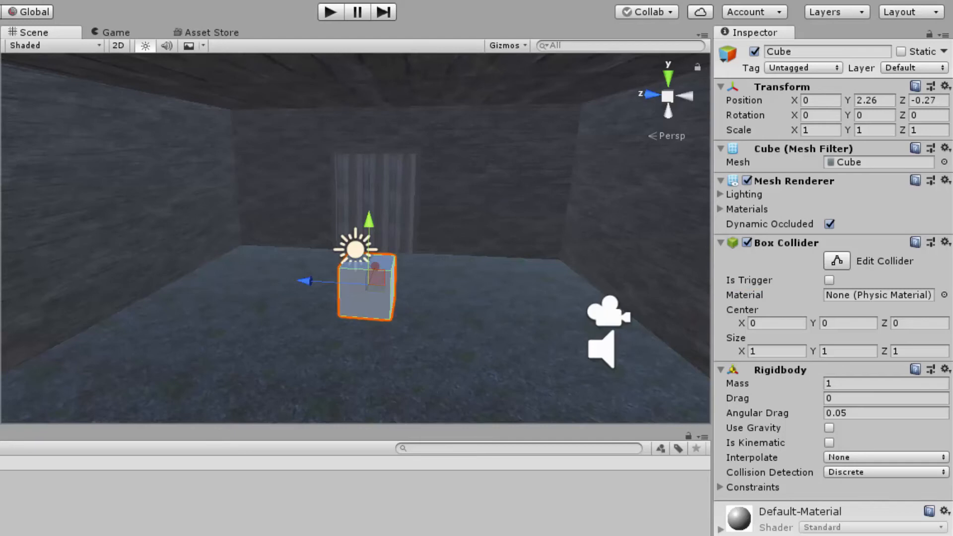
- Delete the Cube from the scene
key("Delete")
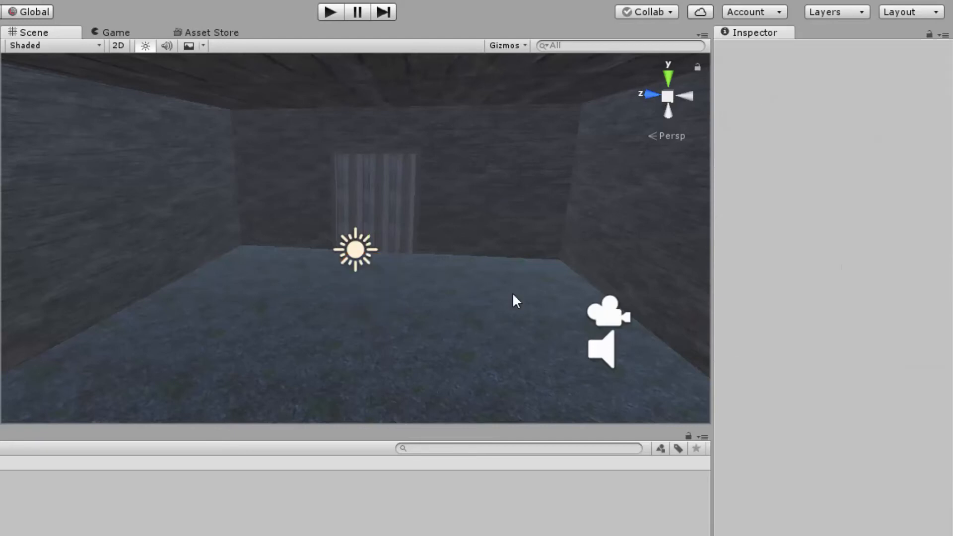